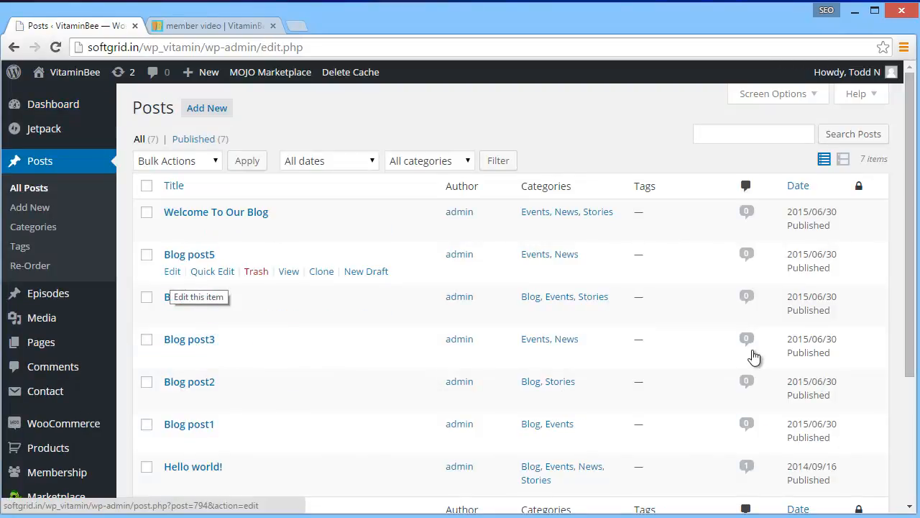
# Open Blog post5 for editing and retitle it "Vitamin Bee Del Monte"
pyautogui.click(172, 272)
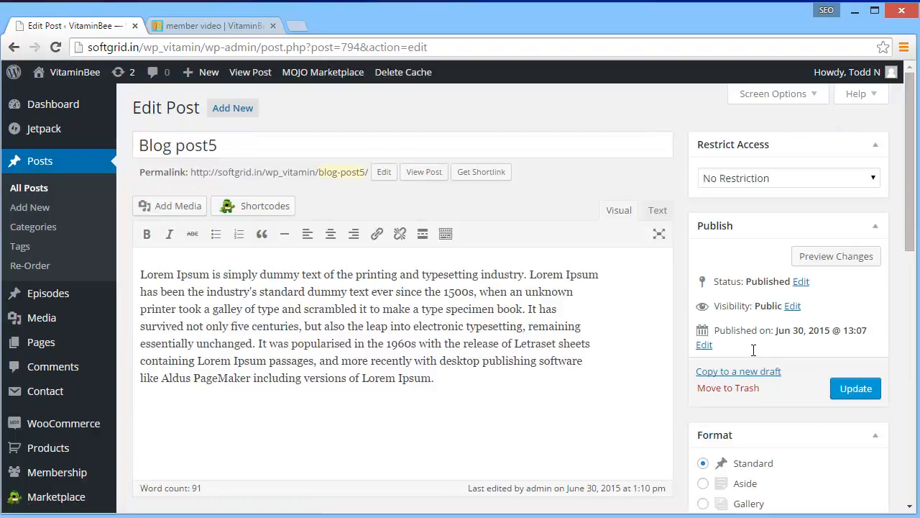
pyautogui.moveTo(221, 146); pyautogui.dragTo(101, 135)
pyautogui.write('Vit')
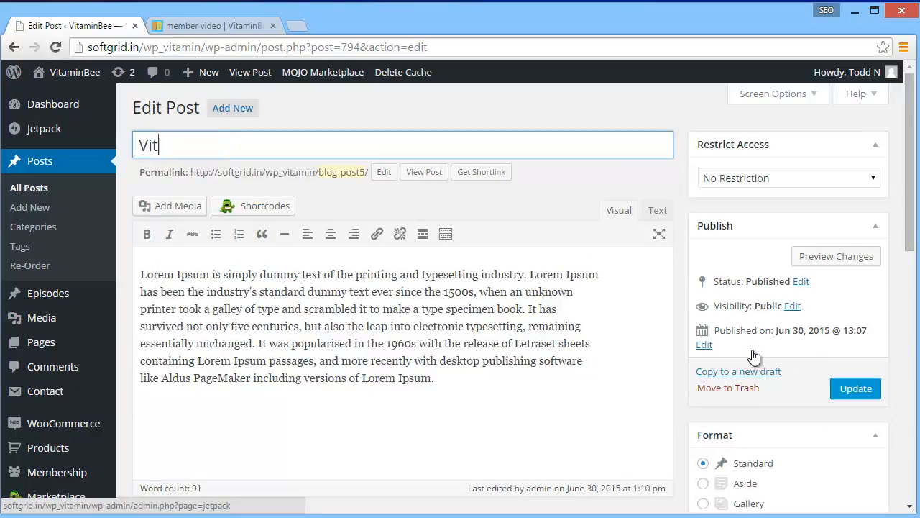
pyautogui.write('amin Bee Super')
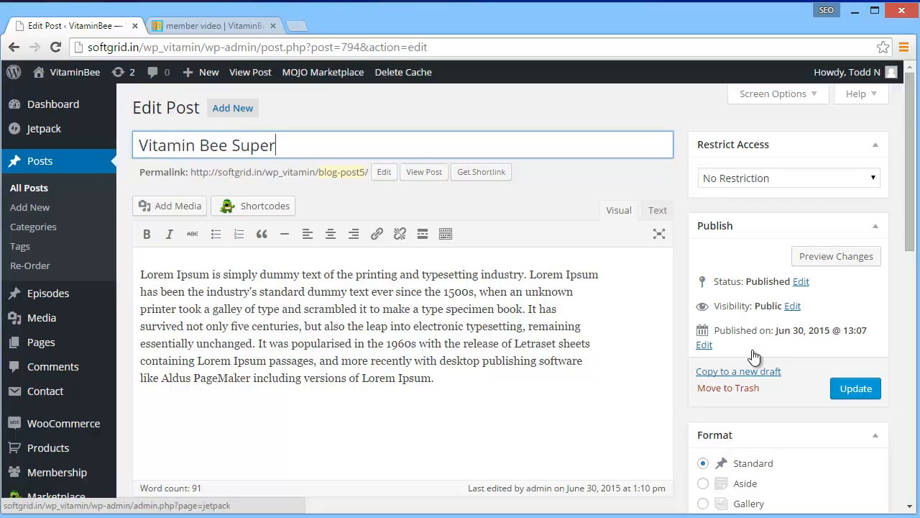
pyautogui.press('BackSpace')
pyautogui.press('BackSpace')
pyautogui.press('BackSpace')
pyautogui.press('BackSpace')
pyautogui.press('BackSpace')
pyautogui.press('BackSpace')
pyautogui.write('Del Monte')
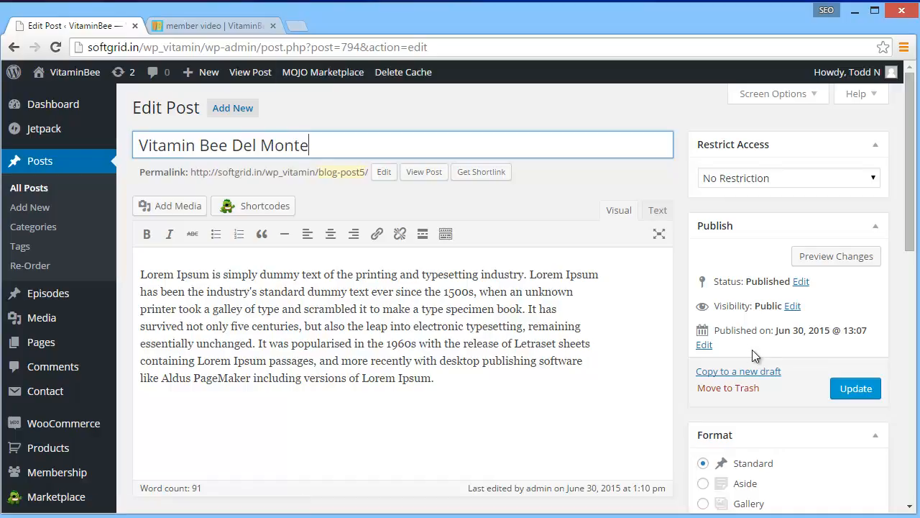
pyautogui.click(755, 355)
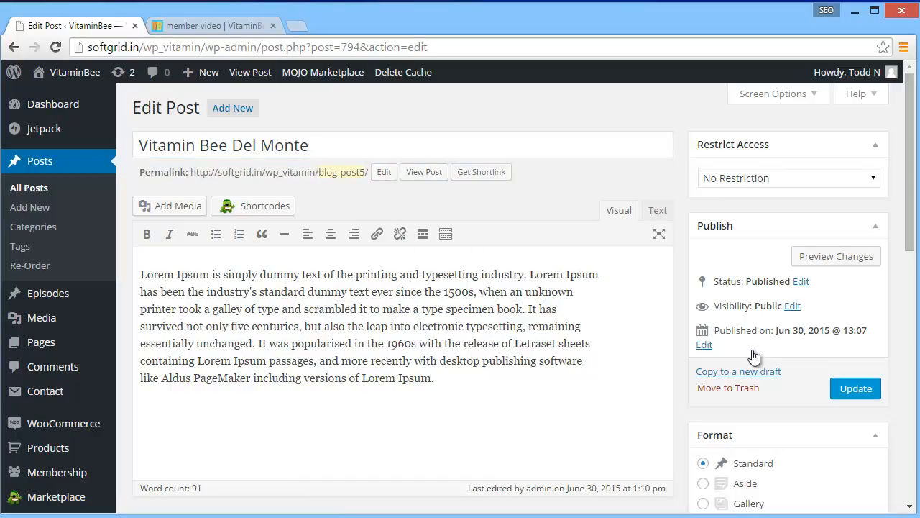
# Replace the post's body text with "This is the greatest fruit of all time. So glad they mix with veggies."
pyautogui.moveTo(435, 378); pyautogui.dragTo(140, 274)
pyautogui.write('T')
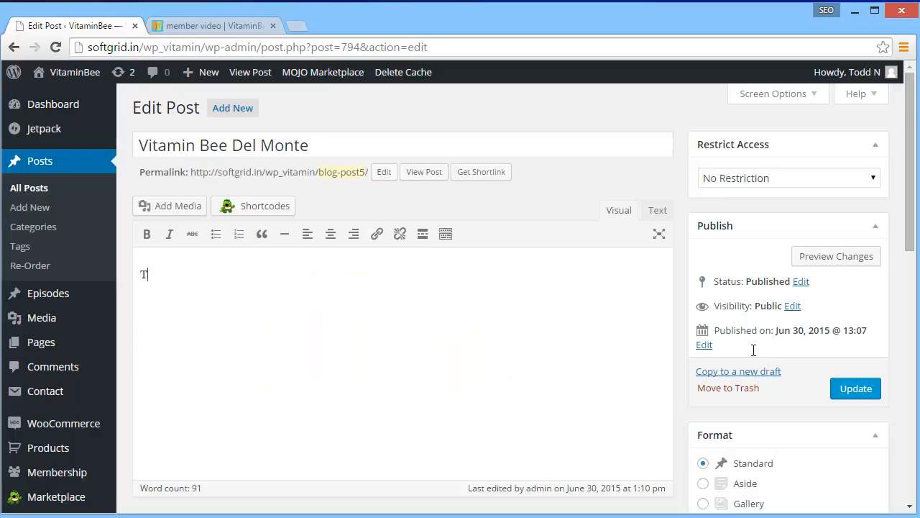
pyautogui.write('his is the greatest fr')
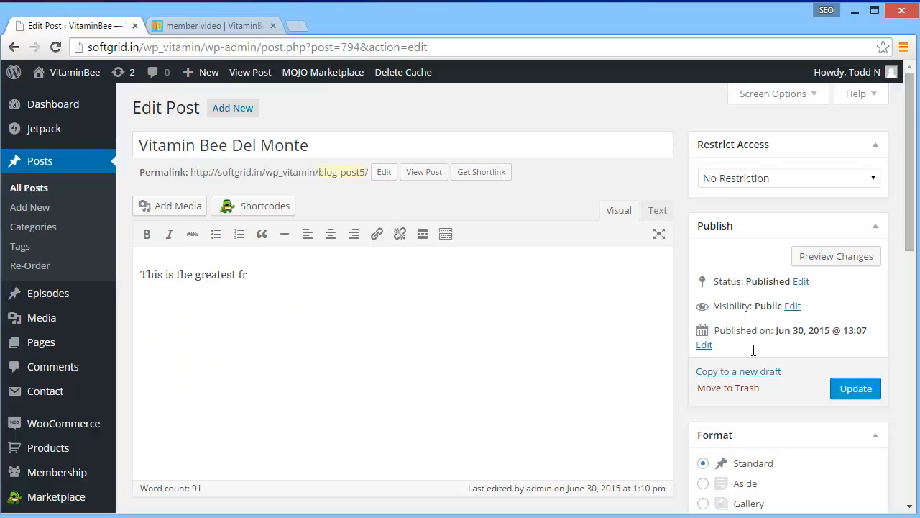
pyautogui.write('uit of all time. So')
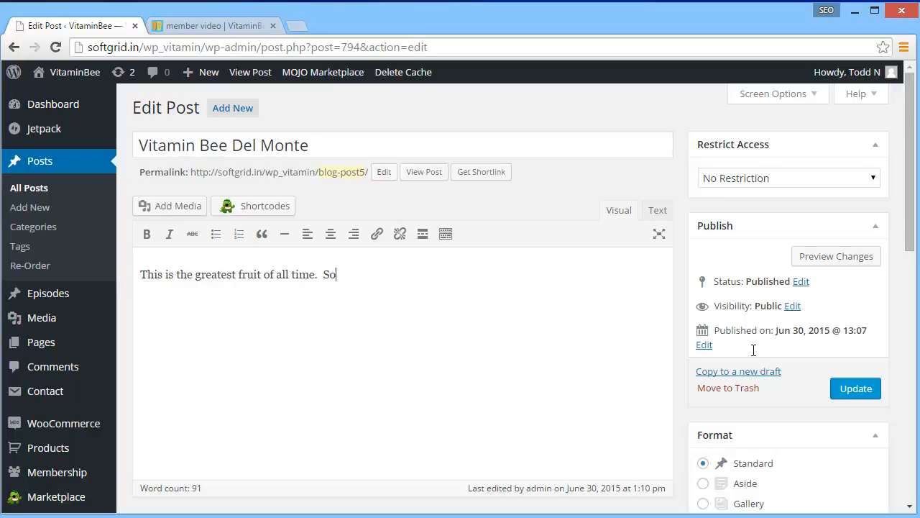
pyautogui.write(' clad they mix')
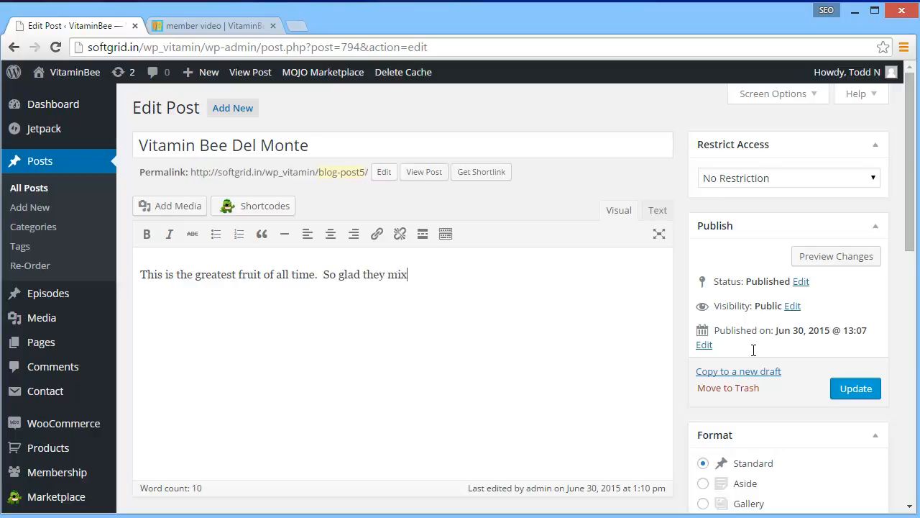
pyautogui.write(' with veggies.')
# Add a new category named "Del Monte" to the post, without a parent category
pyautogui.scroll(-7, 753, 350)
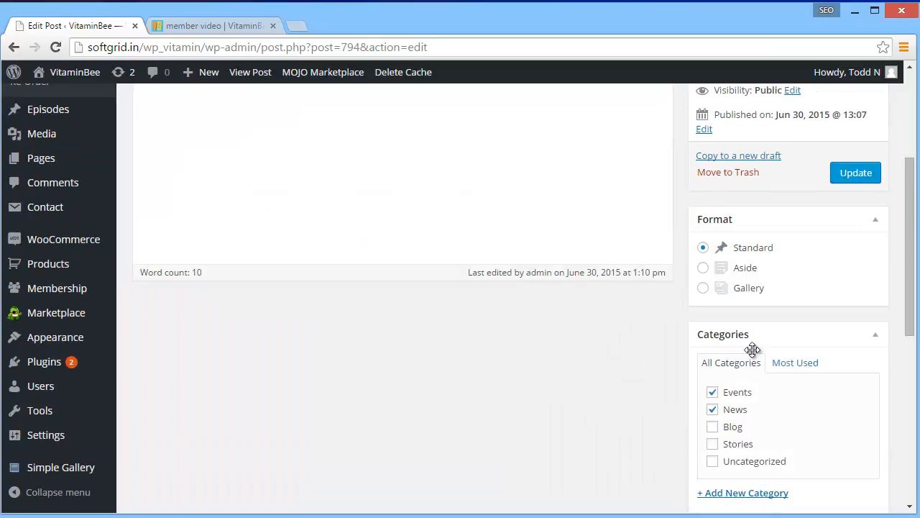
pyautogui.scroll(3, 752, 350)
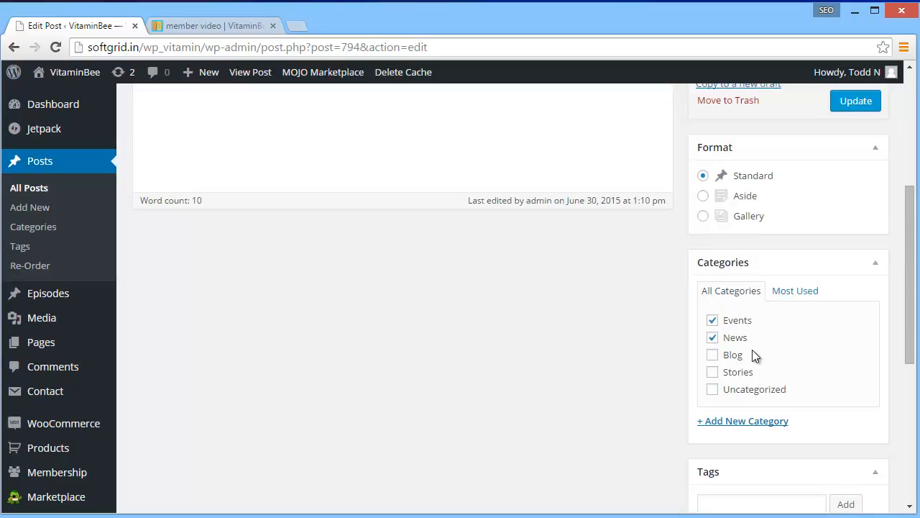
pyautogui.click(743, 421)
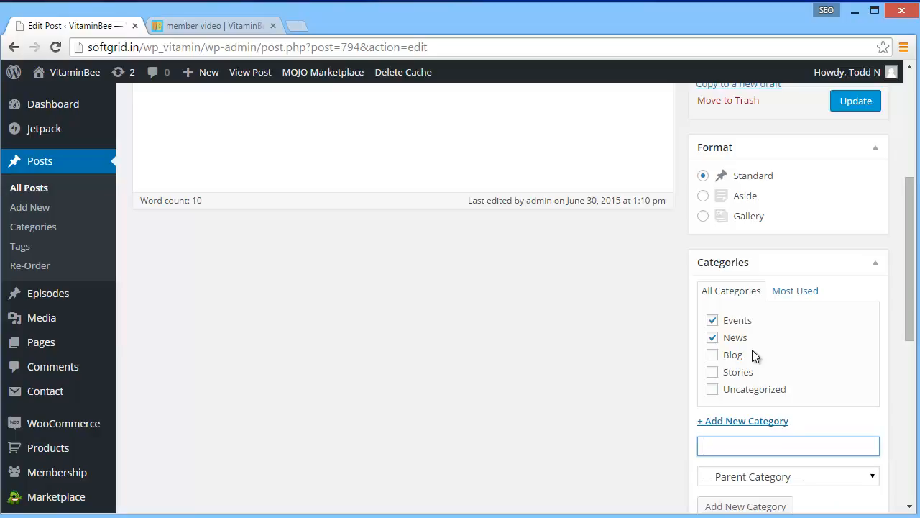
pyautogui.write('Del Mon')
pyautogui.hotkey('shift', 'Tab')
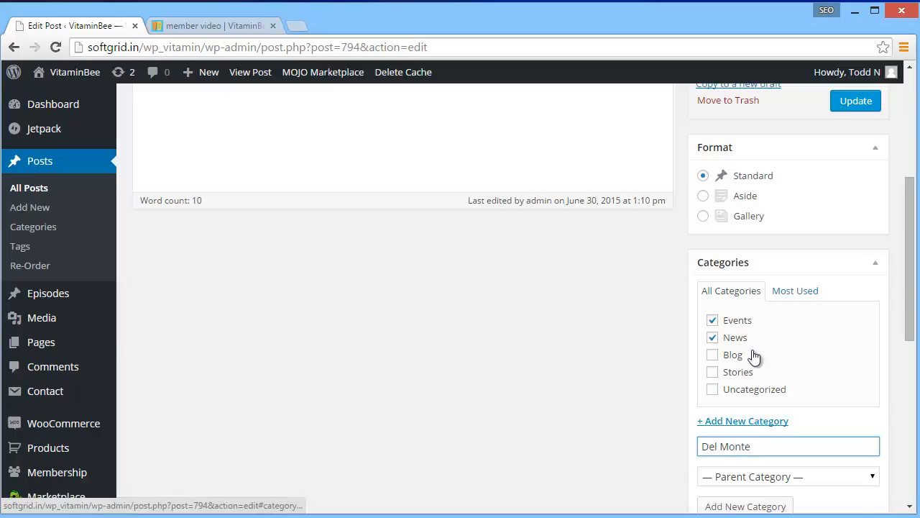
pyautogui.press('Return')
pyautogui.press('Return')
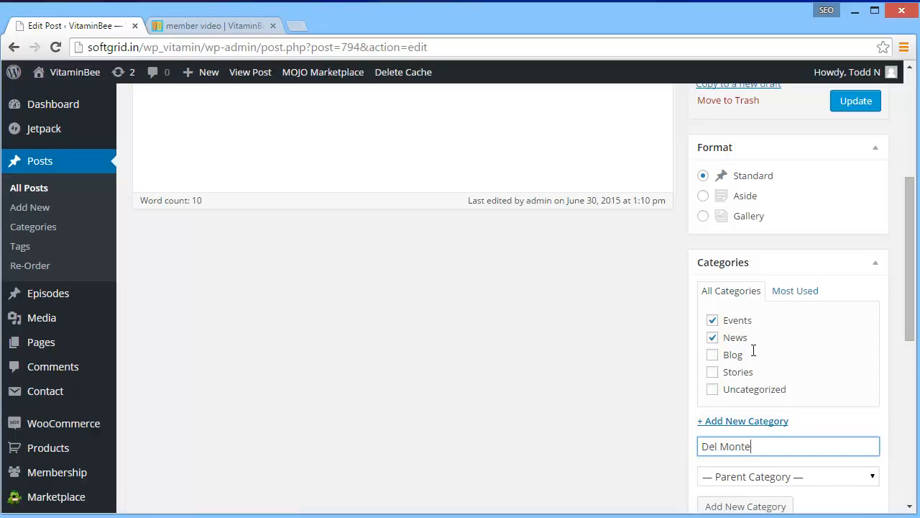
pyautogui.press('Return')
# Remove the post from the Events and News categories
pyautogui.click(713, 337)
pyautogui.click(713, 355)
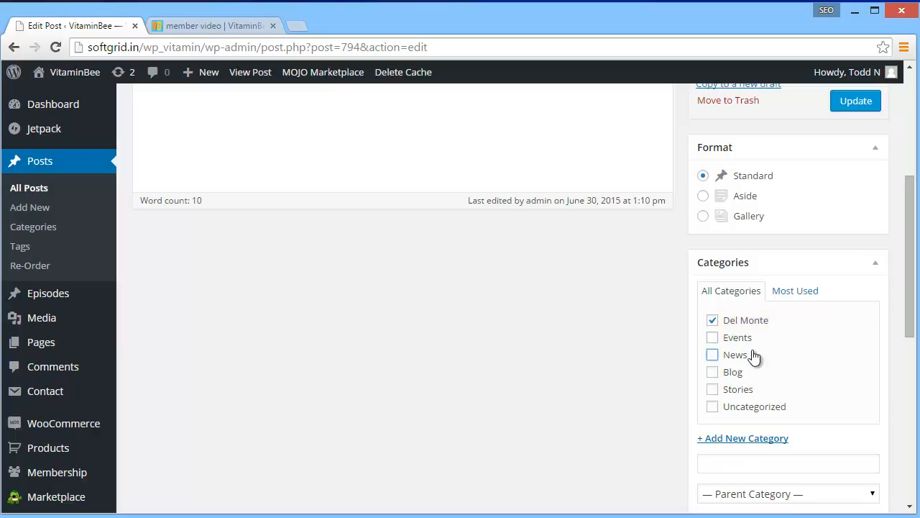
pyautogui.click(753, 351)
# Examine the category list on the website's public blog page under Parents & Educators, and return to the post editor
pyautogui.scroll(-4, 755, 356)
pyautogui.scroll(-2, 755, 356)
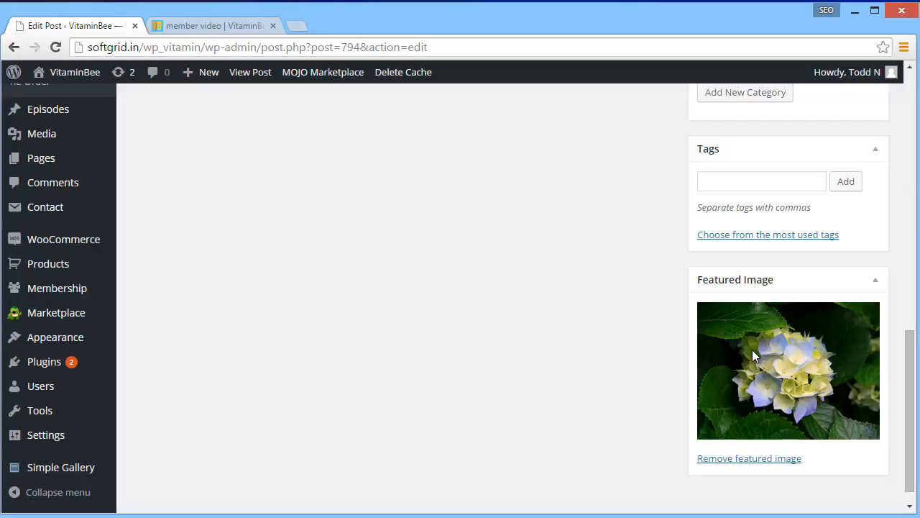
pyautogui.scroll(3, 753, 355)
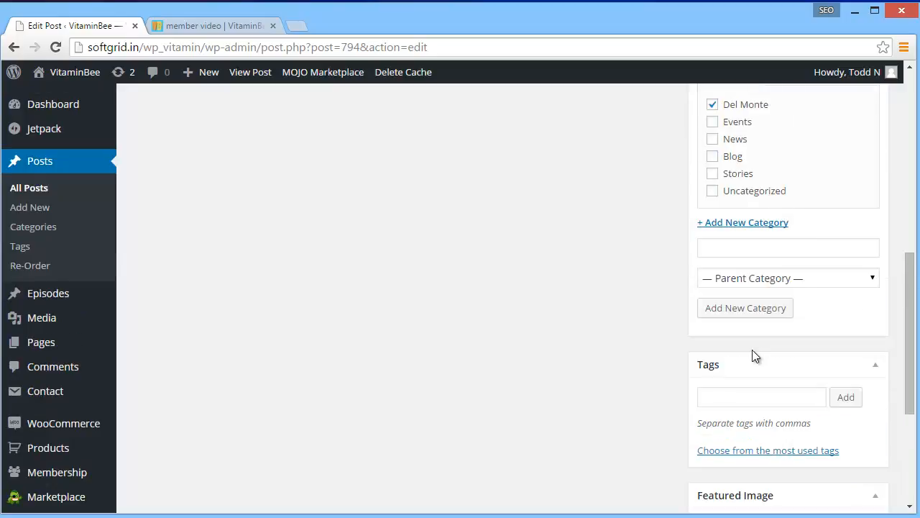
pyautogui.scroll(3, 753, 355)
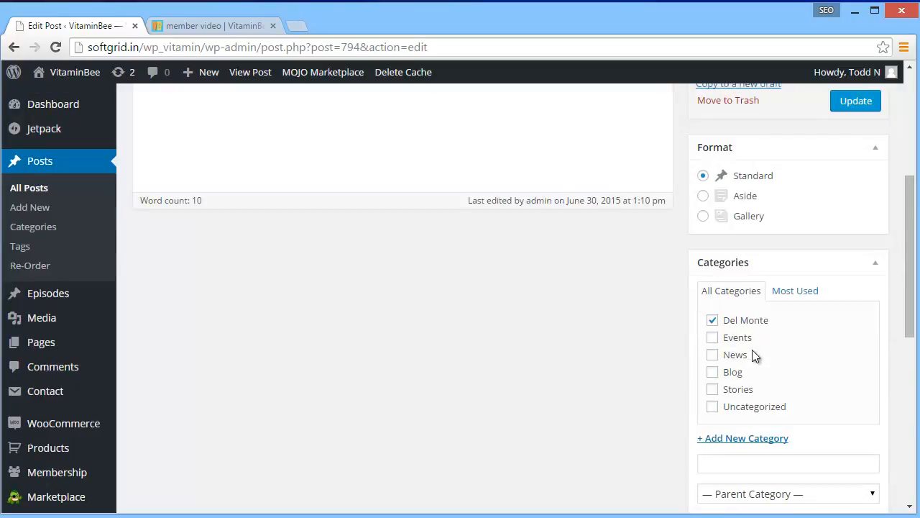
pyautogui.hotkey('ctrl', 'Tab')
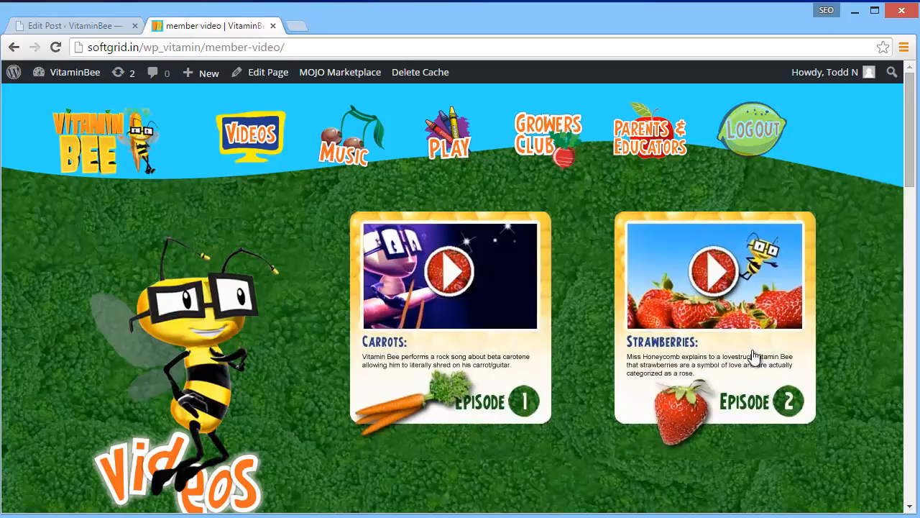
pyautogui.moveTo(649, 138)
pyautogui.click(648, 221)
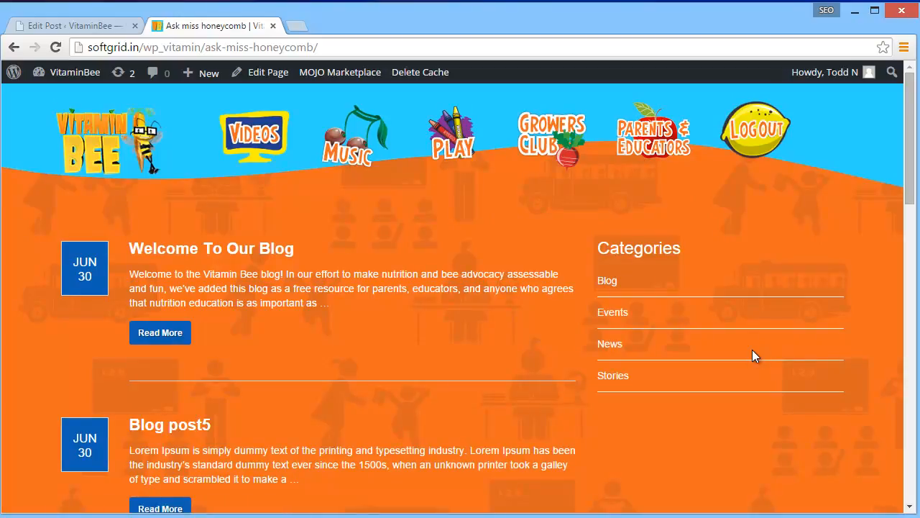
pyautogui.hotkey('ctrl', 'shift', 'Tab')
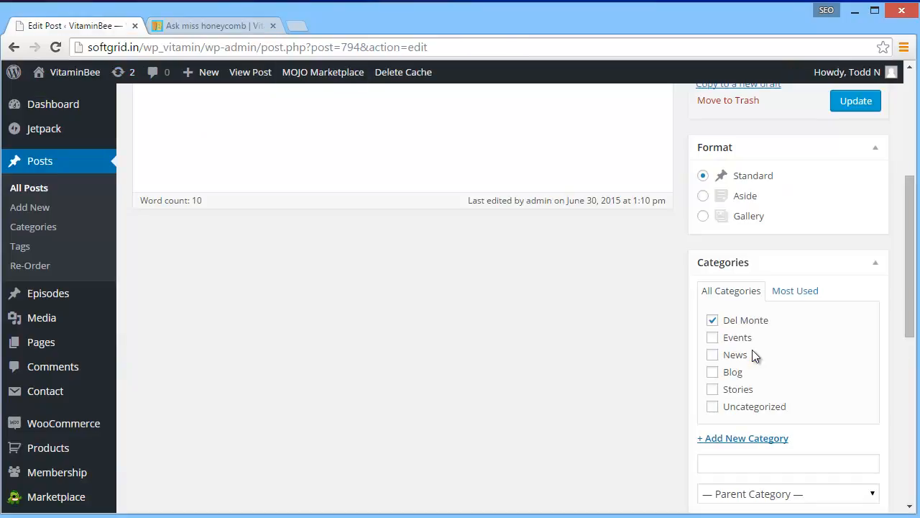
# Replace the post's featured image with the Del Monte logo, logo_DelMonte.png, from the media library
pyautogui.scroll(-3, 753, 356)
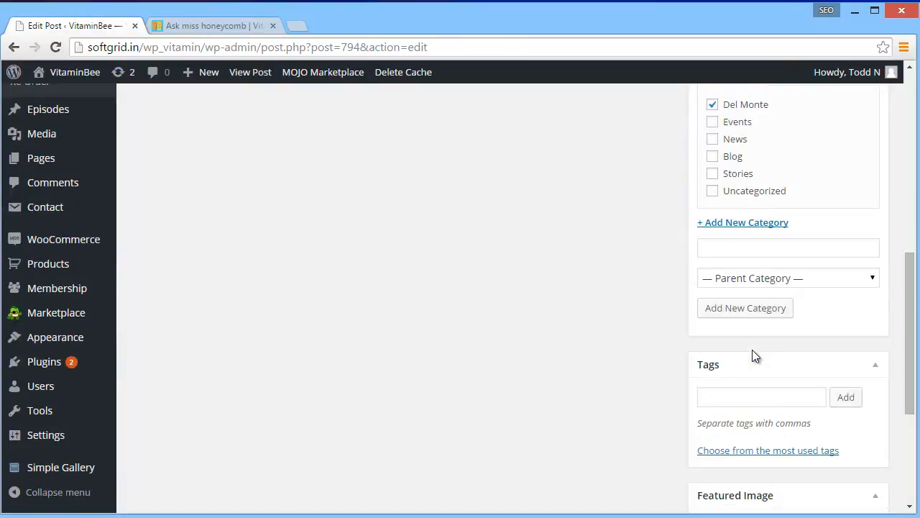
pyautogui.scroll(-2, 753, 356)
pyautogui.scroll(-1, 754, 356)
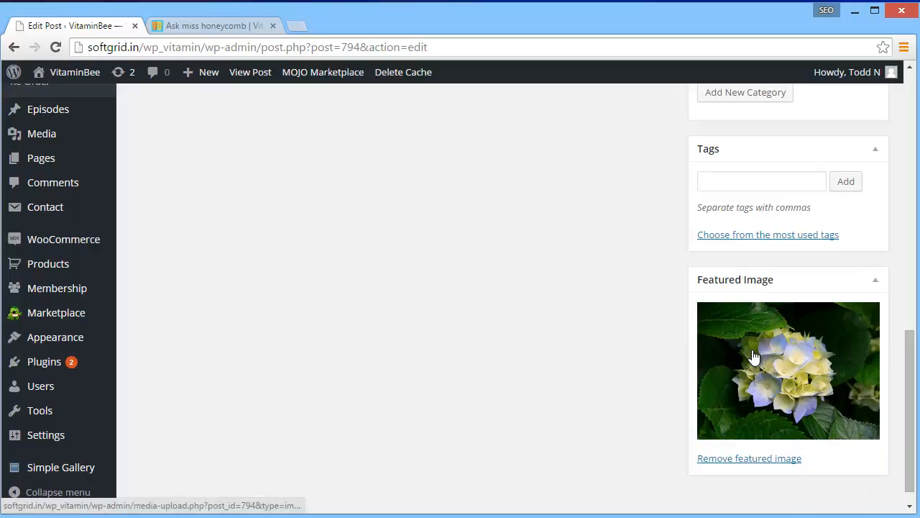
pyautogui.click(753, 356)
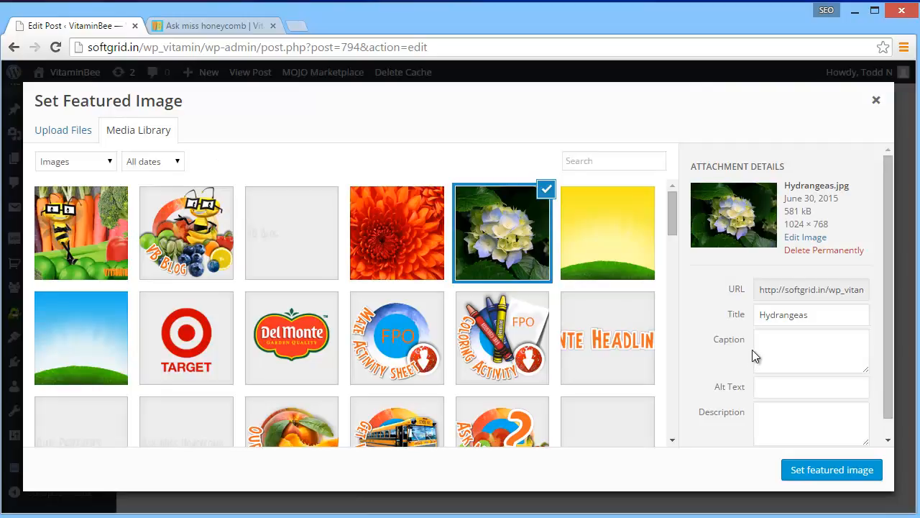
pyautogui.moveTo(81, 233); pyautogui.dragTo(315, 42)
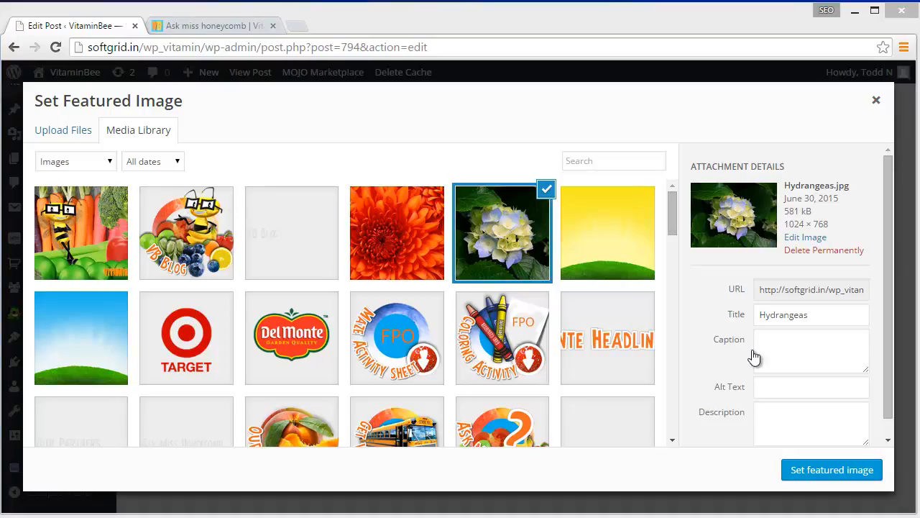
pyautogui.click(292, 338)
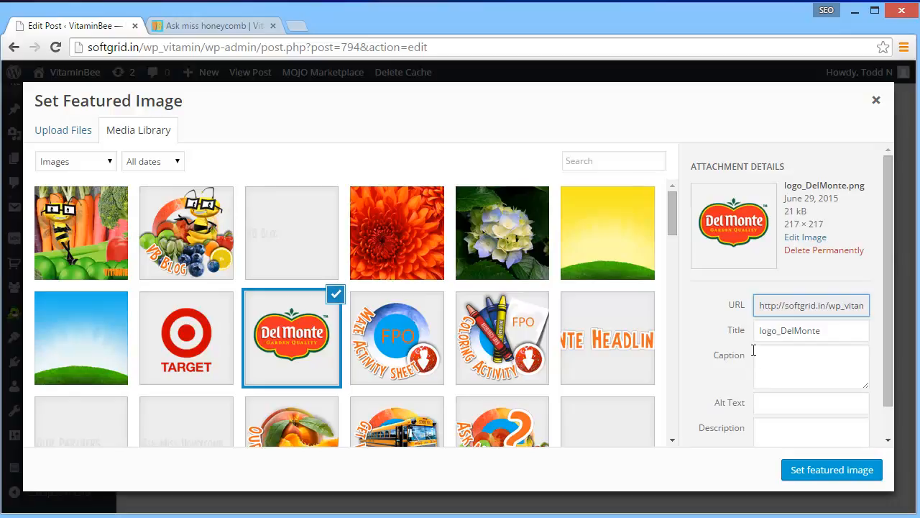
pyautogui.click(832, 470)
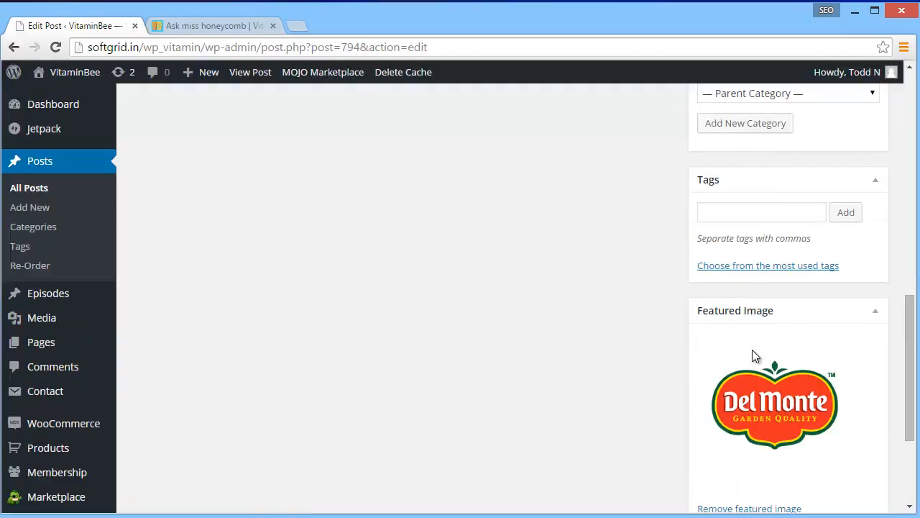
# Examine the post's access restriction options for members and non-members without changing the selection
pyautogui.scroll(9, 752, 356)
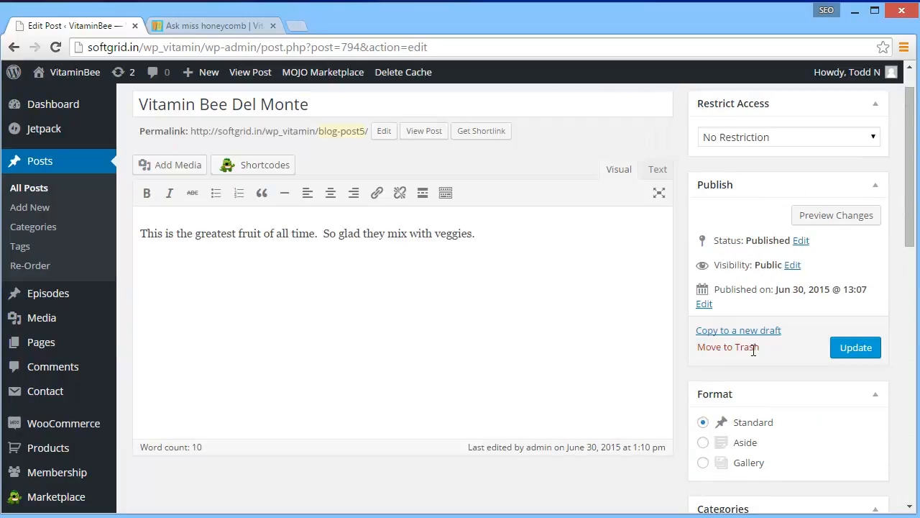
pyautogui.click(788, 137)
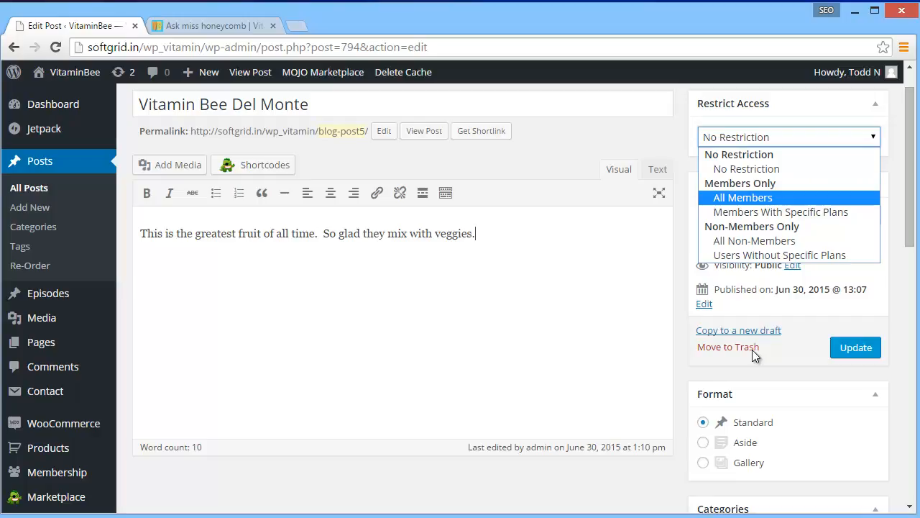
pyautogui.press('Up')
pyautogui.press('Escape')
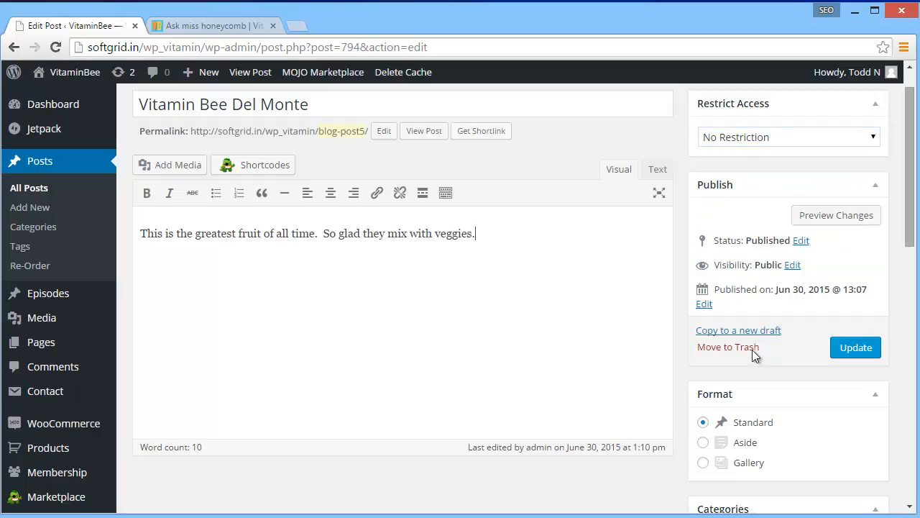
pyautogui.hotkey('alt', 'Down')
pyautogui.press('Down')
pyautogui.press('Down')
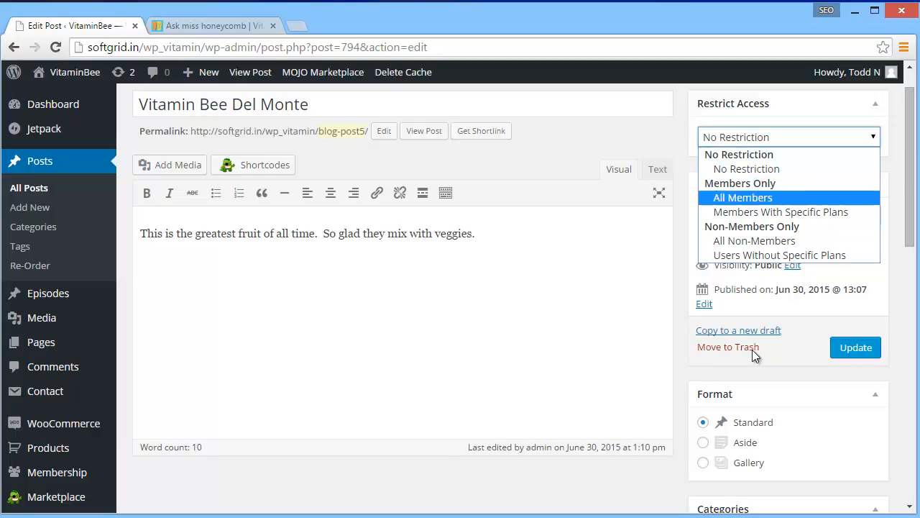
pyautogui.press('Down')
pyautogui.press('Escape')
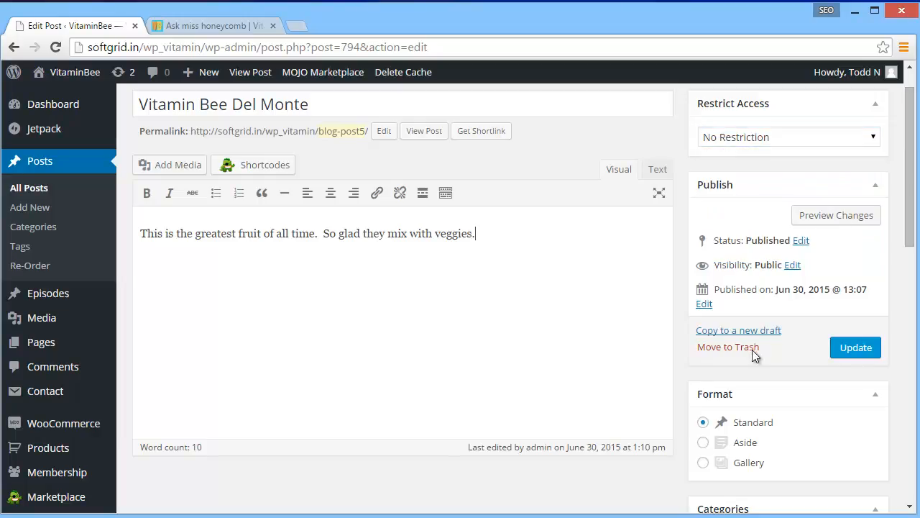
# Review the post's categories and publish the changes by updating the post
pyautogui.scroll(-4, 754, 350)
pyautogui.scroll(-6, 753, 354)
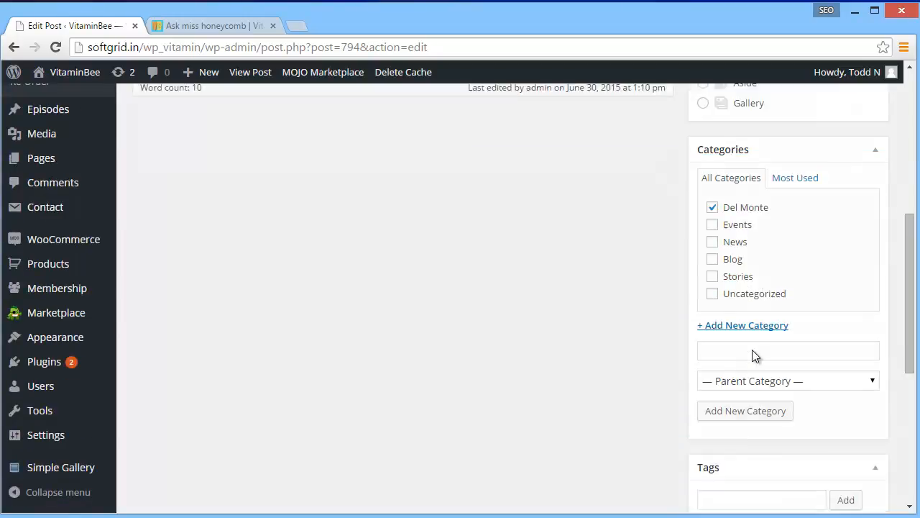
pyautogui.scroll(10, 754, 356)
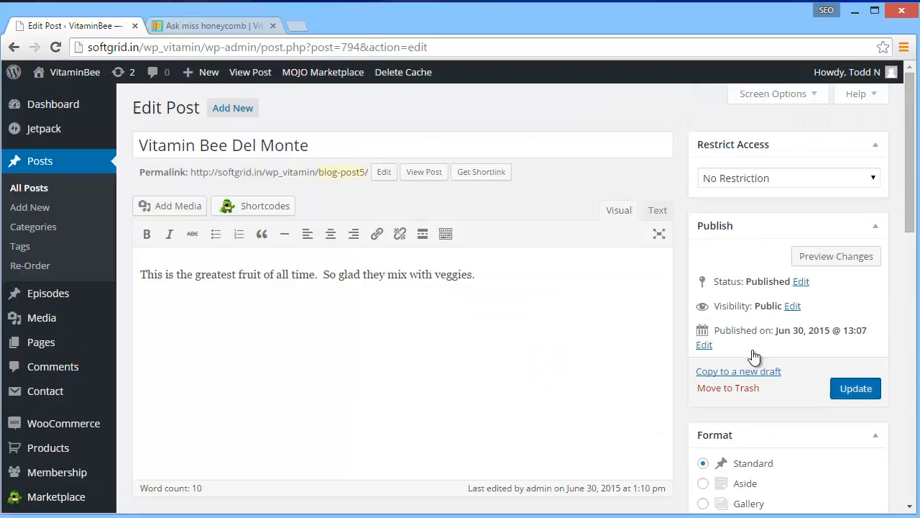
pyautogui.click(856, 388)
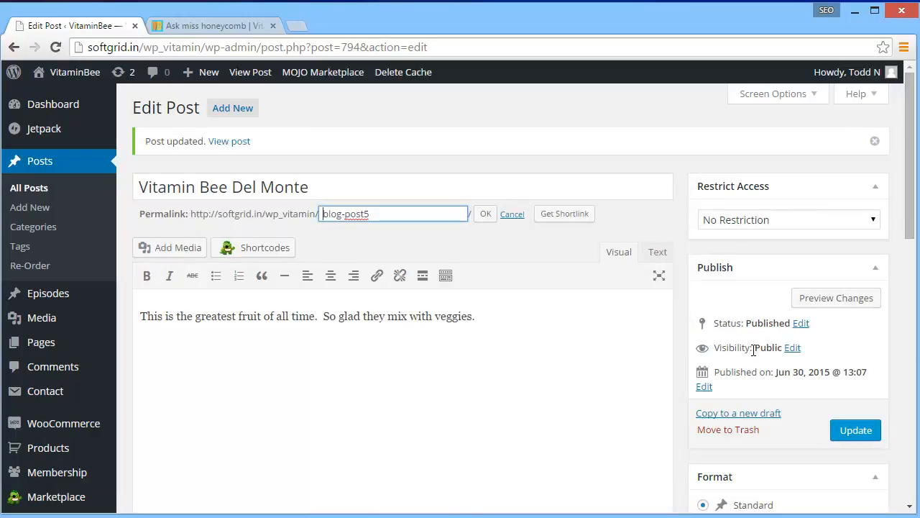
# Close the permalink for editing, open the updated Vitamin Bee Del Monte post in a new tab, and examine its image, text and category list
pyautogui.press('Return')
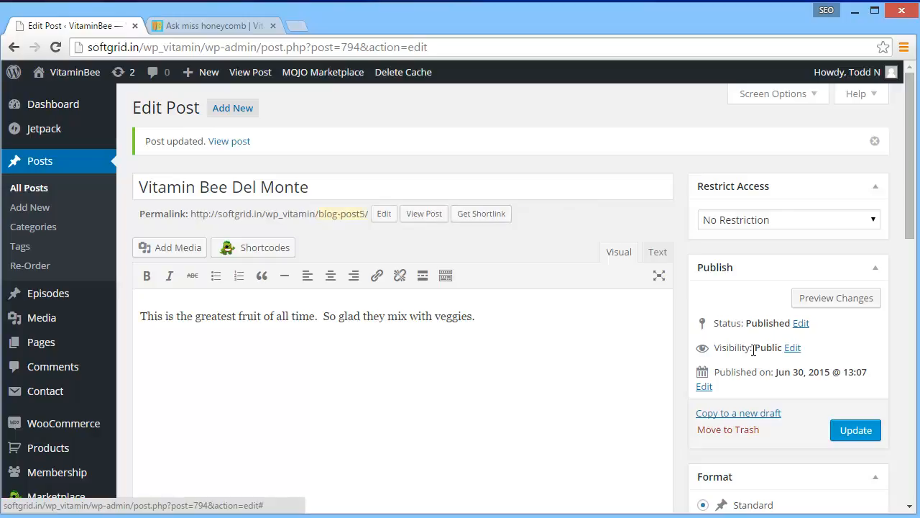
pyautogui.rightClick(231, 140)
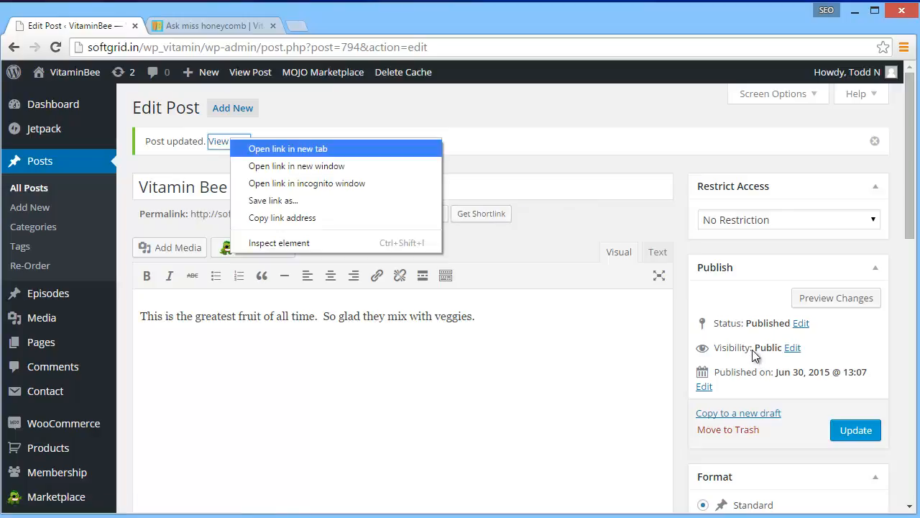
pyautogui.click(280, 124)
pyautogui.rightClick(230, 141)
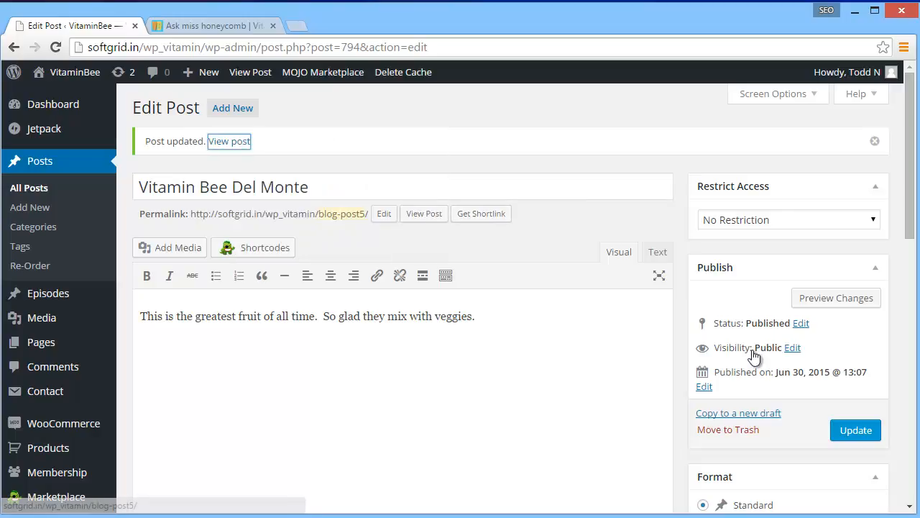
pyautogui.press('Down')
pyautogui.press('Return')
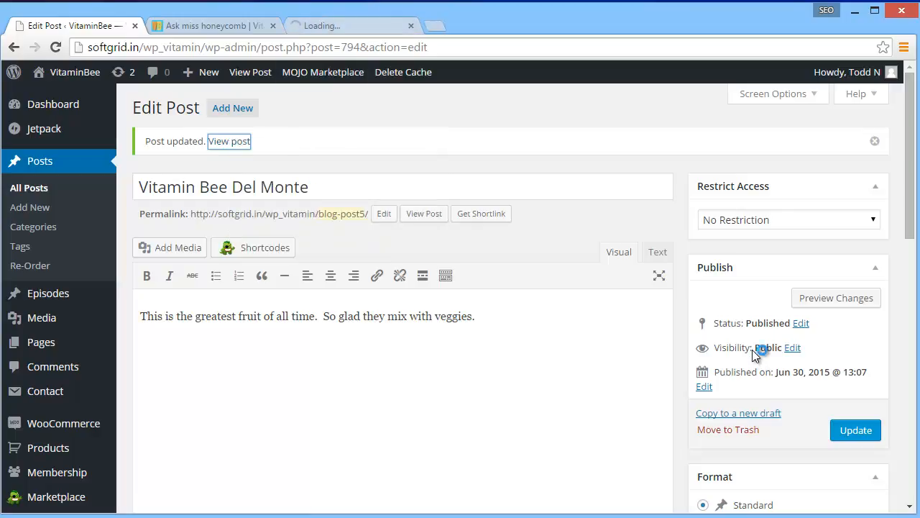
pyautogui.click(364, 26)
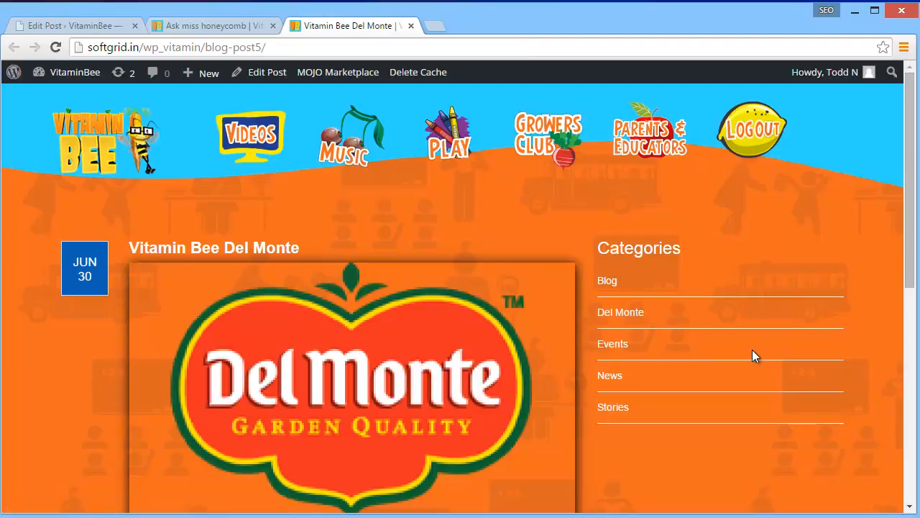
pyautogui.scroll(-4, 755, 357)
pyautogui.scroll(-2, 755, 356)
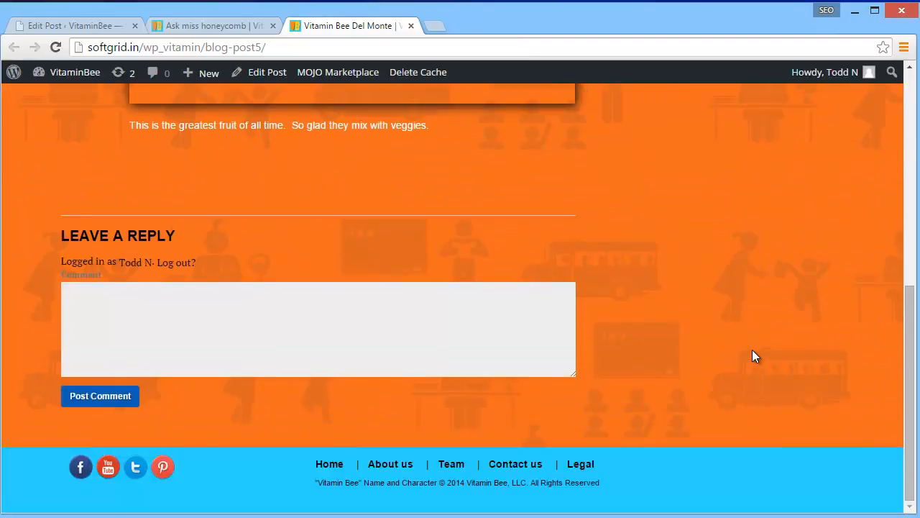
pyautogui.scroll(3, 755, 357)
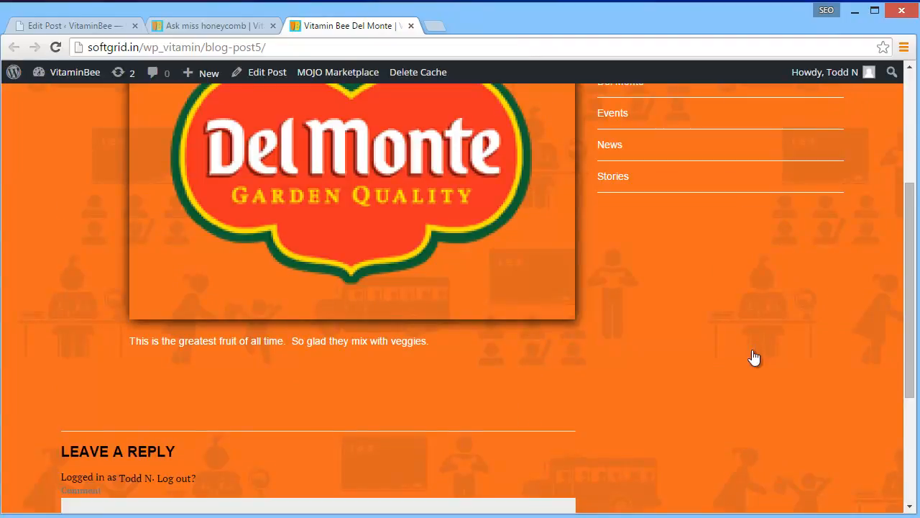
# Move the Ask miss honeycomb browser tab behind the Vitamin Bee Del Monte tab and return to the published post
pyautogui.hotkey('ctrl', '1')
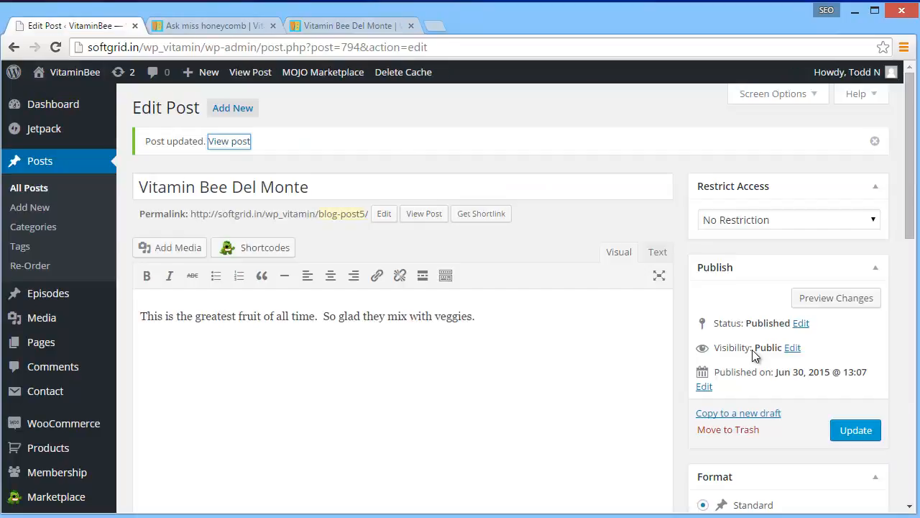
pyautogui.hotkey('ctrl', '2')
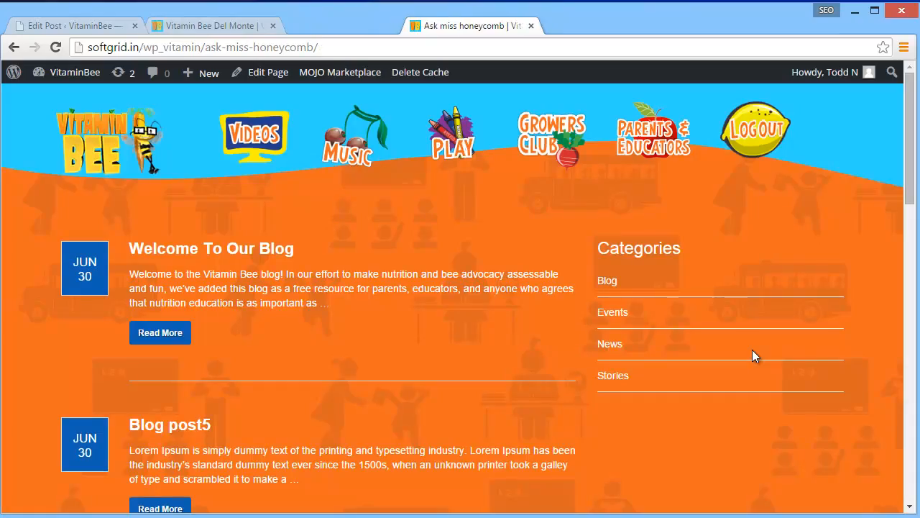
pyautogui.hotkey('ctrl', '2')
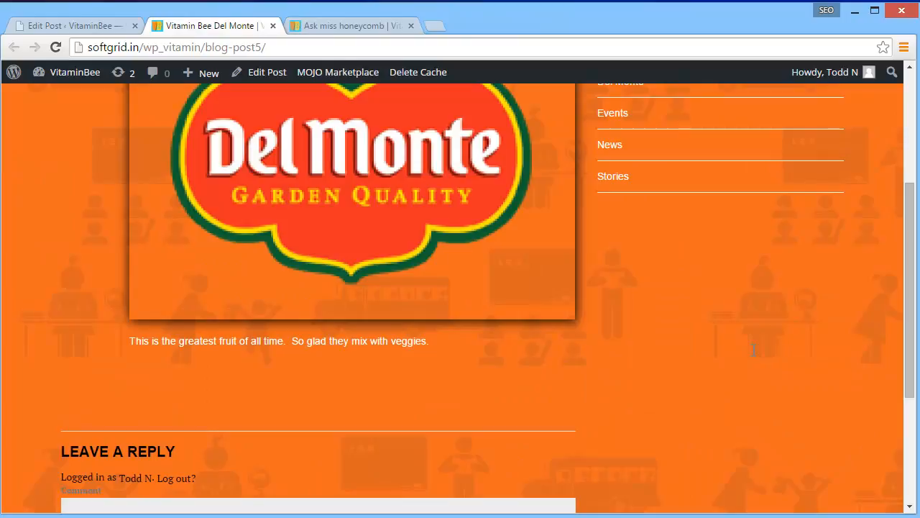
pyautogui.scroll(3, 754, 356)
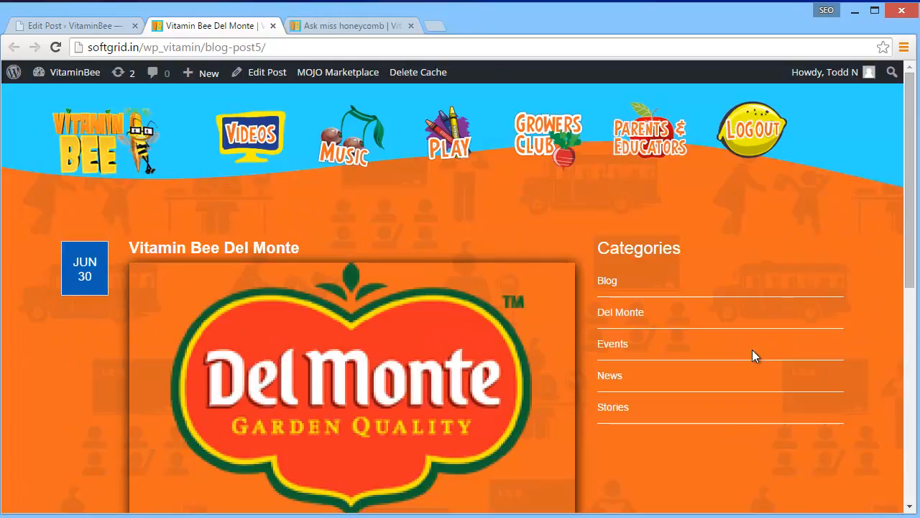
# Open the Blog category archive on the public site and examine the posts listed under it
pyautogui.click(754, 355)
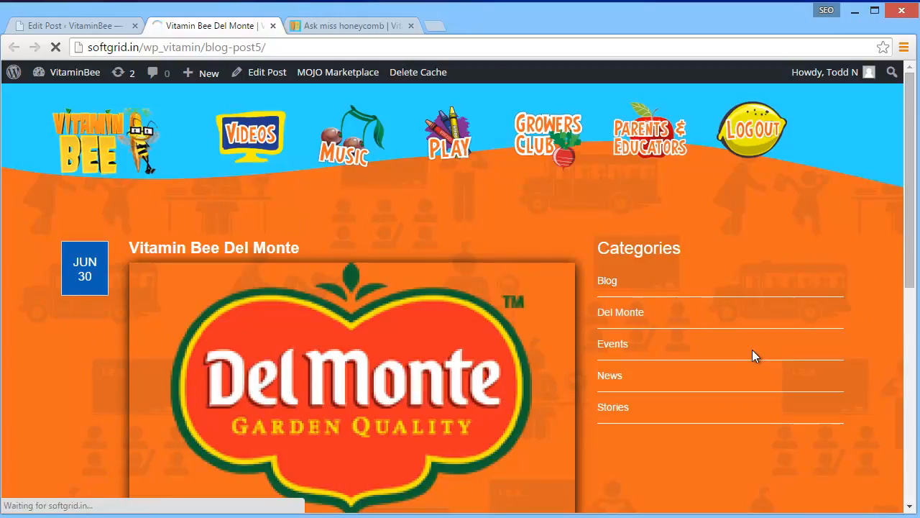
pyautogui.scroll(-5, 754, 356)
pyautogui.scroll(5, 754, 354)
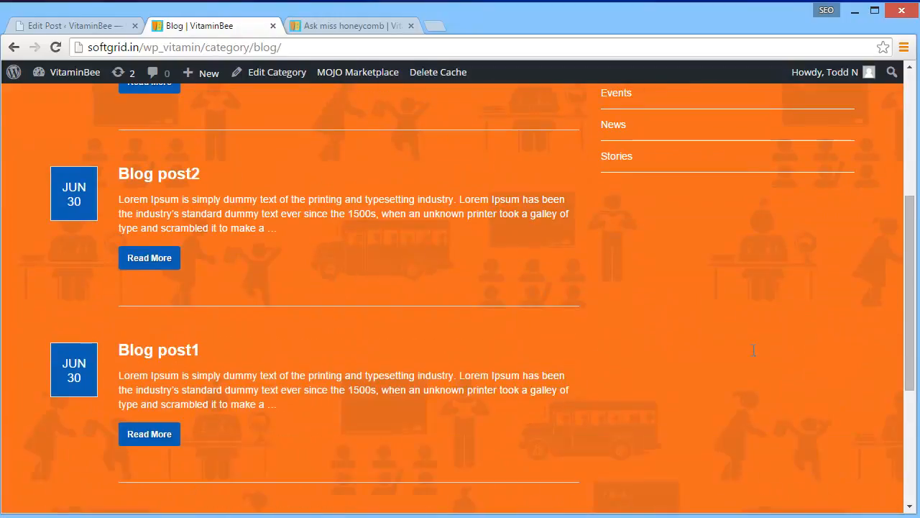
pyautogui.scroll(-6, 754, 353)
pyautogui.scroll(6, 755, 356)
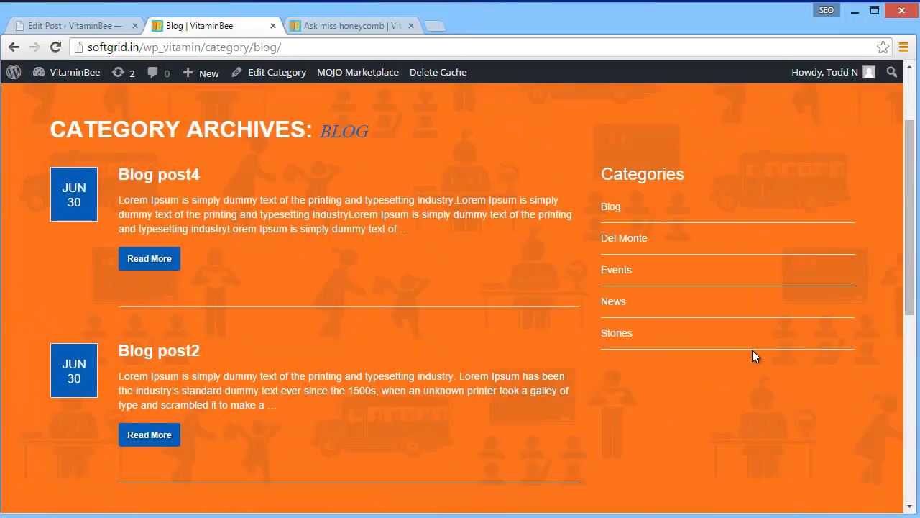
# Open the Welcome To Our Blog post from the Events category archive and examine its embedded video
pyautogui.click(754, 357)
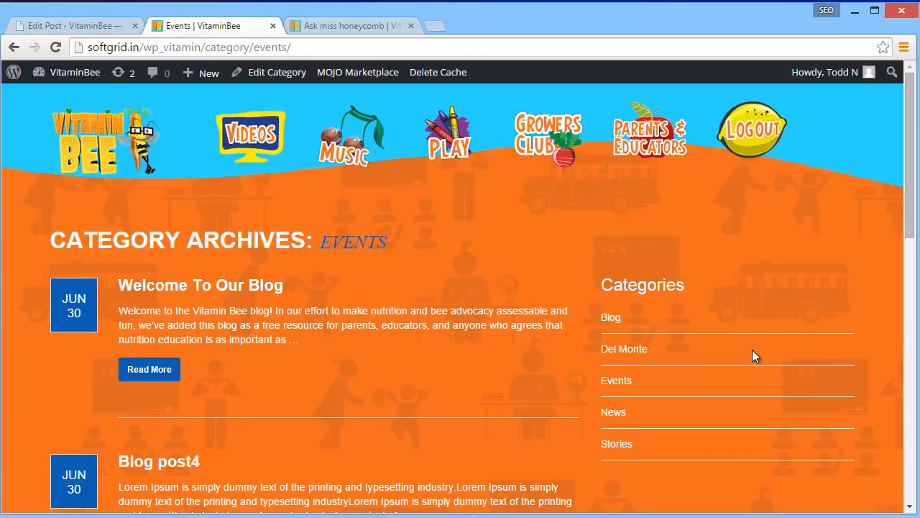
pyautogui.click(149, 369)
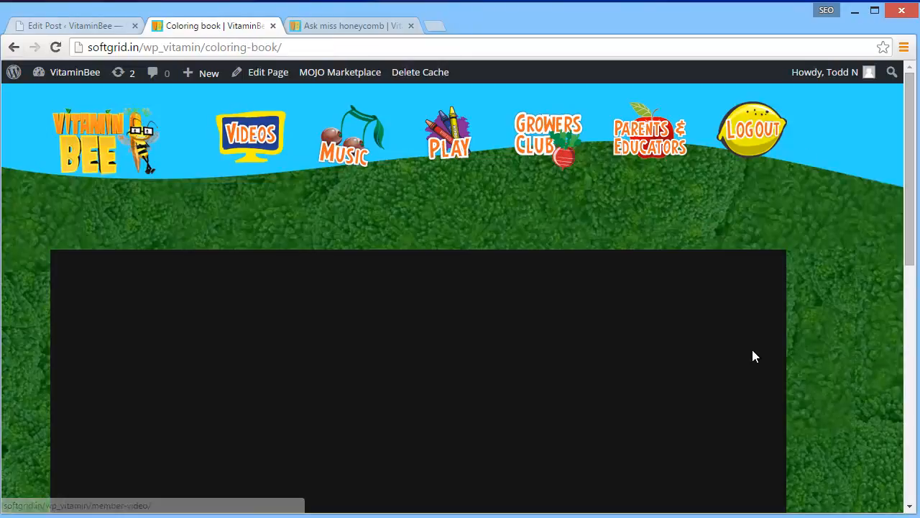
pyautogui.click(13, 47)
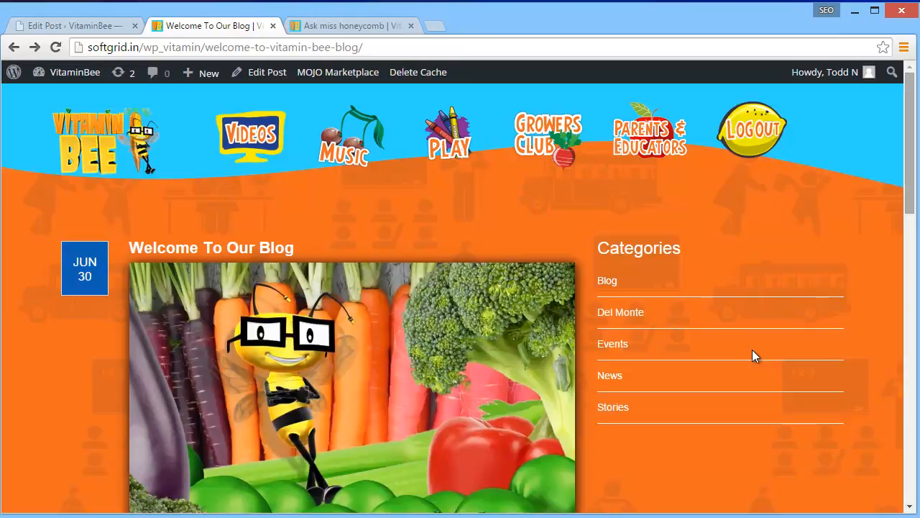
pyautogui.scroll(-8, 754, 356)
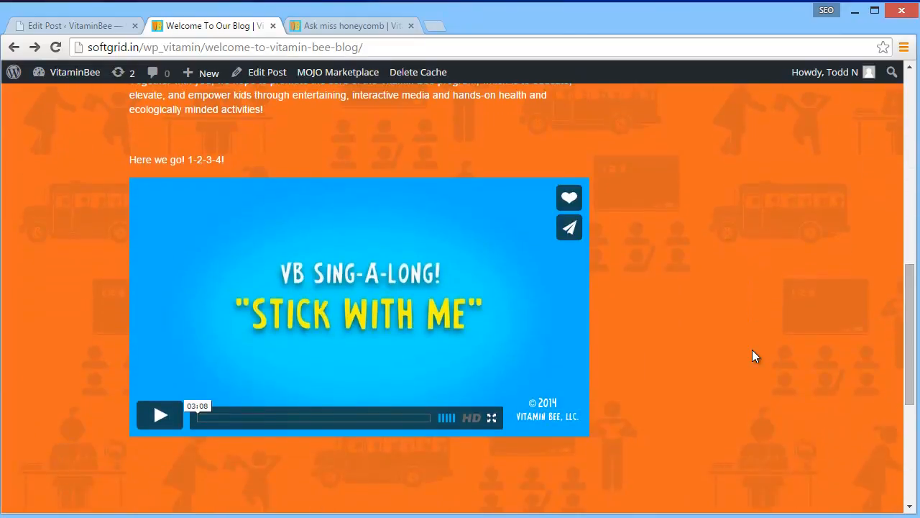
# Return to the WordPress admin and open the Welcome To Our Blog post for editing from the list of all posts
pyautogui.click(75, 26)
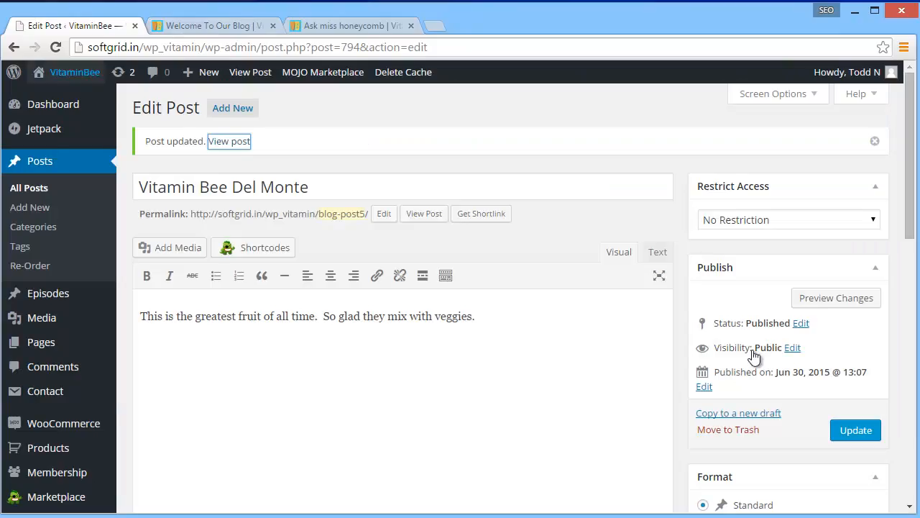
pyautogui.click(28, 187)
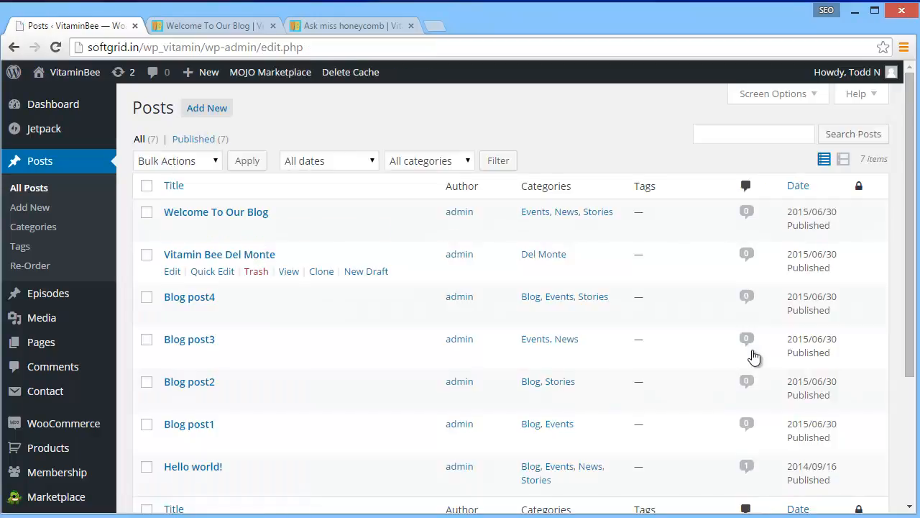
pyautogui.click(172, 228)
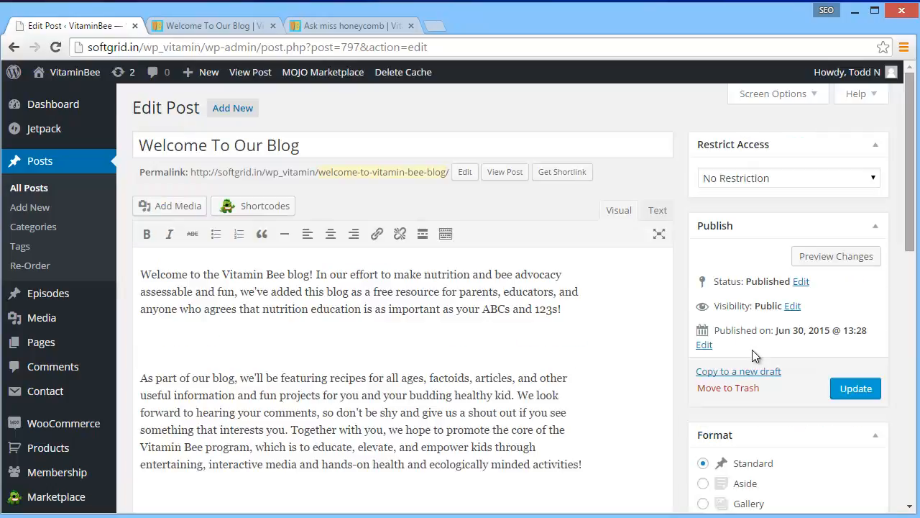
# Display the post content as text code and copy the Vimeo video address from between the embed tags
pyautogui.scroll(-6, 754, 355)
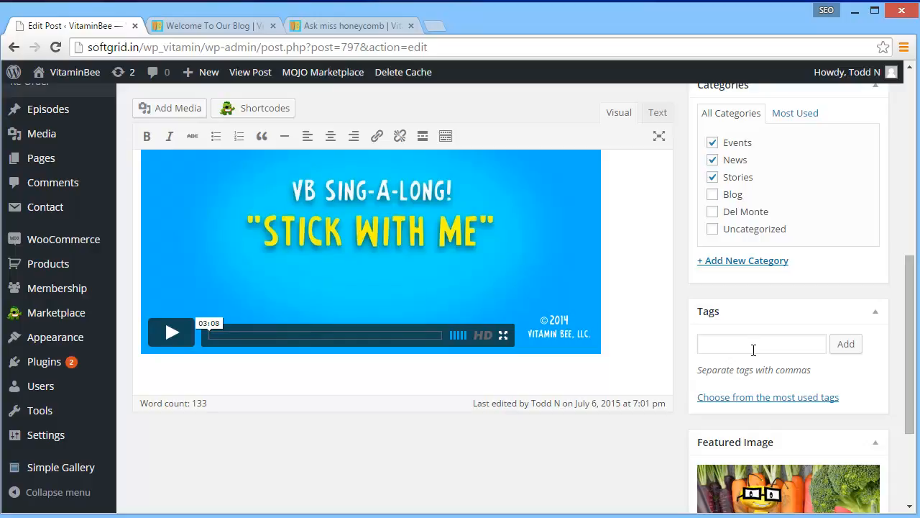
pyautogui.scroll(2, 754, 349)
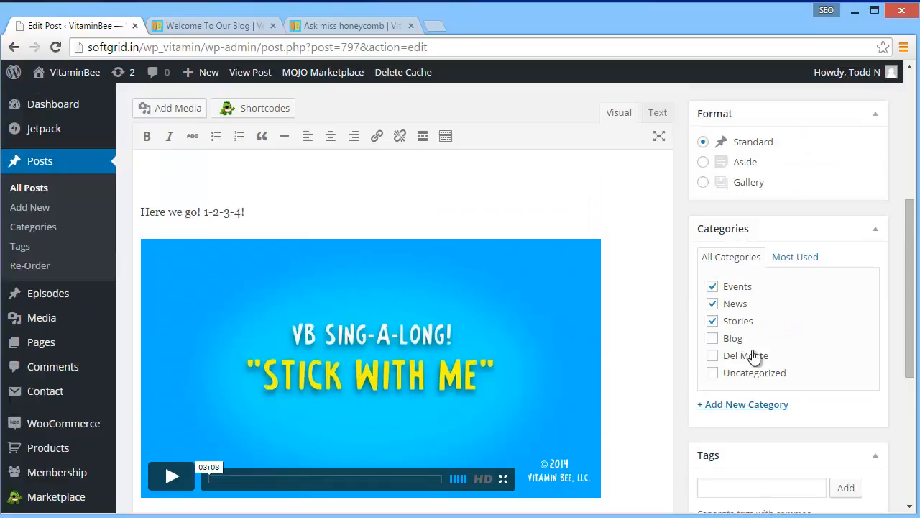
pyautogui.click(658, 113)
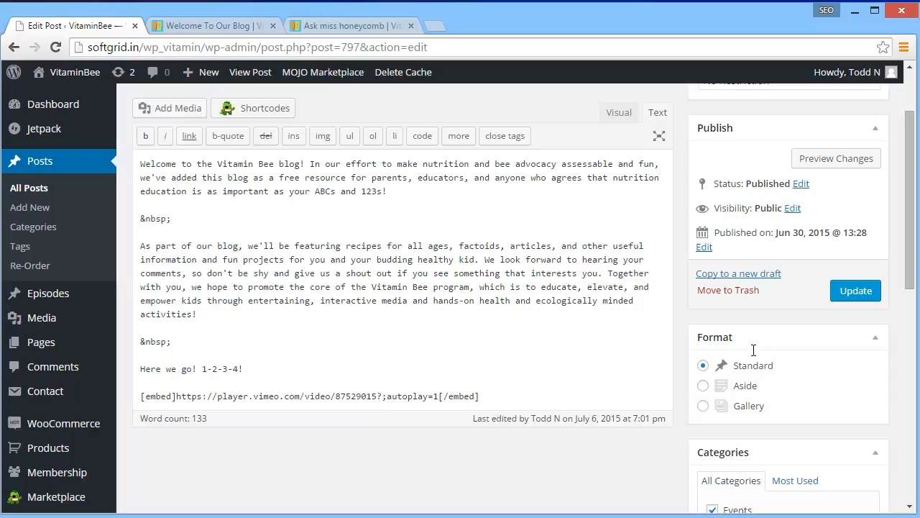
pyautogui.moveTo(439, 396); pyautogui.dragTo(182, 396)
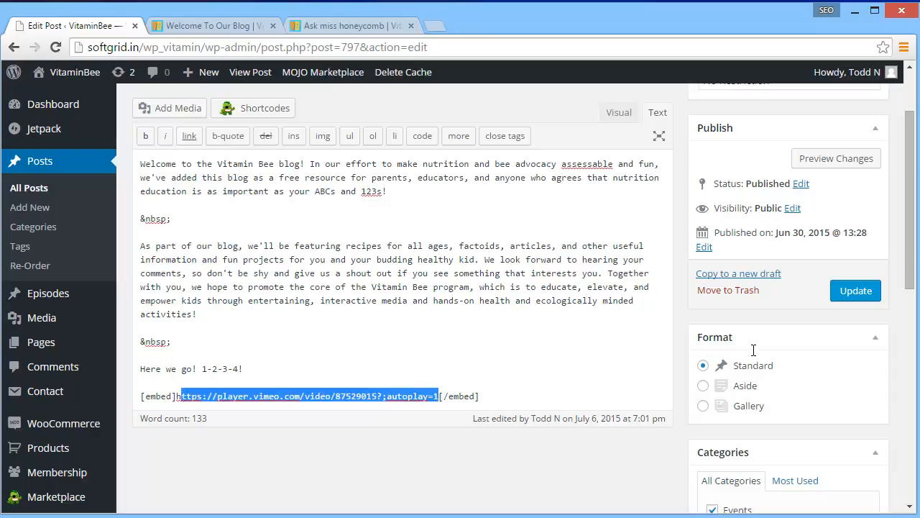
pyautogui.rightClick(191, 398)
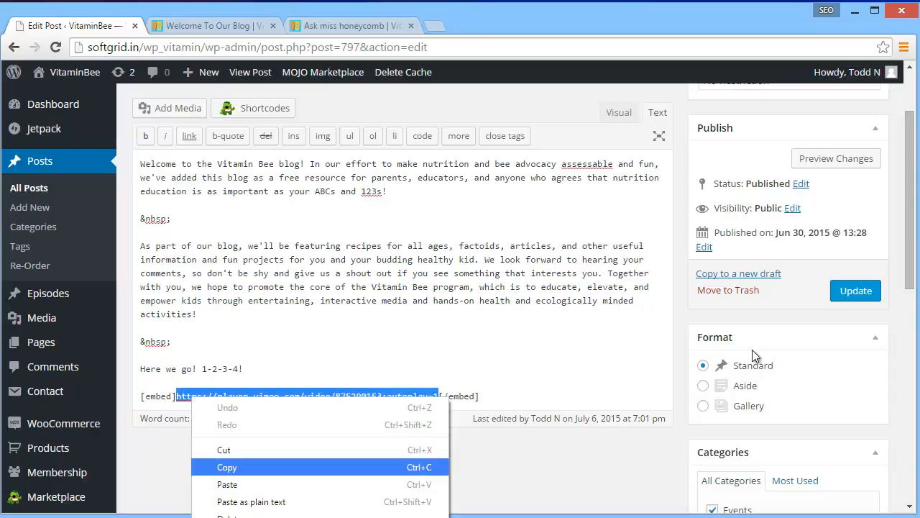
pyautogui.click(227, 467)
pyautogui.click(172, 342)
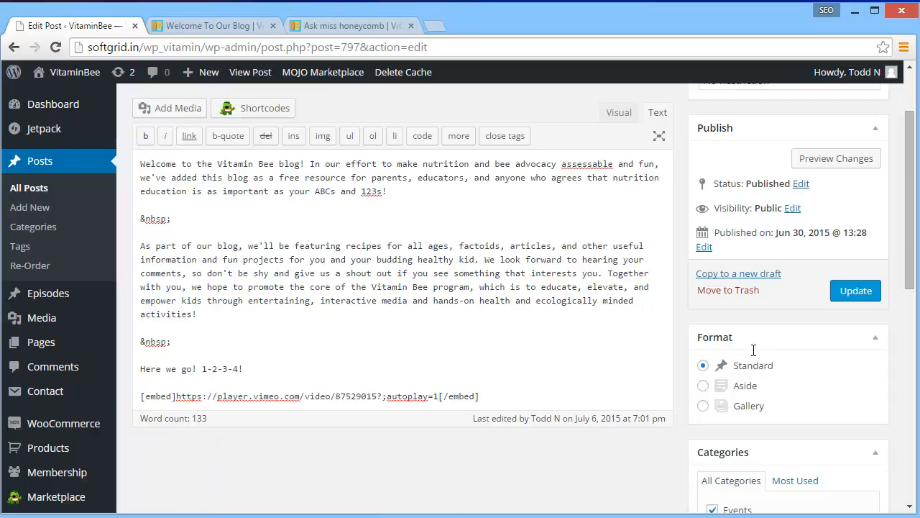
# Return to the visual view and paste the copied Vimeo address into the blank line above "Here we go! 1-2-3-4!"
pyautogui.click(141, 232)
pyautogui.hotkey('shift', 'Left')
pyautogui.hotkey('shift', 'Left')
pyautogui.hotkey('shift', 'Left')
pyautogui.hotkey('shift', 'Left')
pyautogui.hotkey('shift', 'Left')
pyautogui.hotkey('shift', 'Left')
pyautogui.press('Right')
pyautogui.scroll(2, 753, 351)
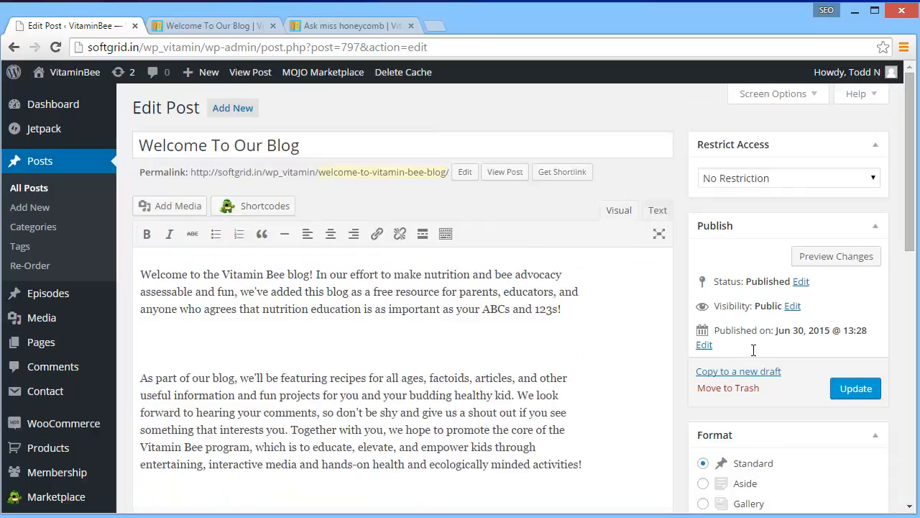
pyautogui.scroll(-4, 753, 353)
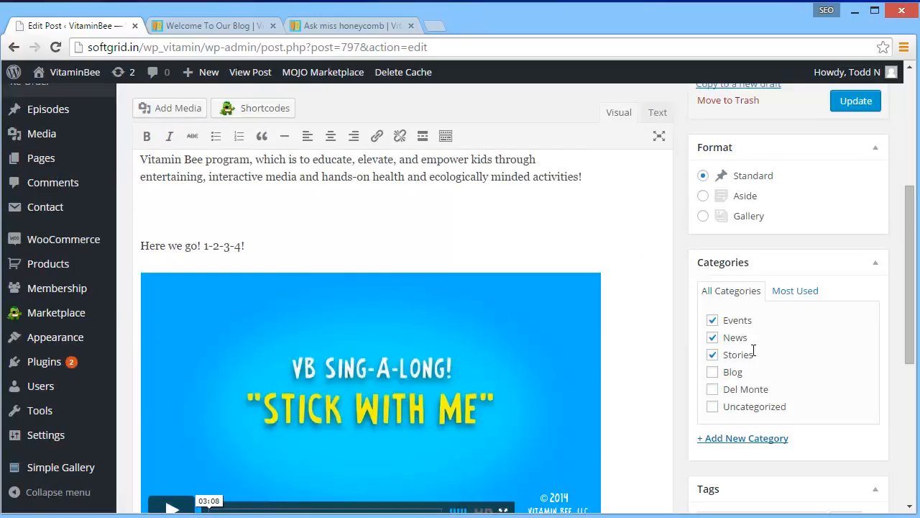
pyautogui.press('Menu')
pyautogui.press('Down')
pyautogui.press('Down')
pyautogui.press('Up')
pyautogui.press('Return')
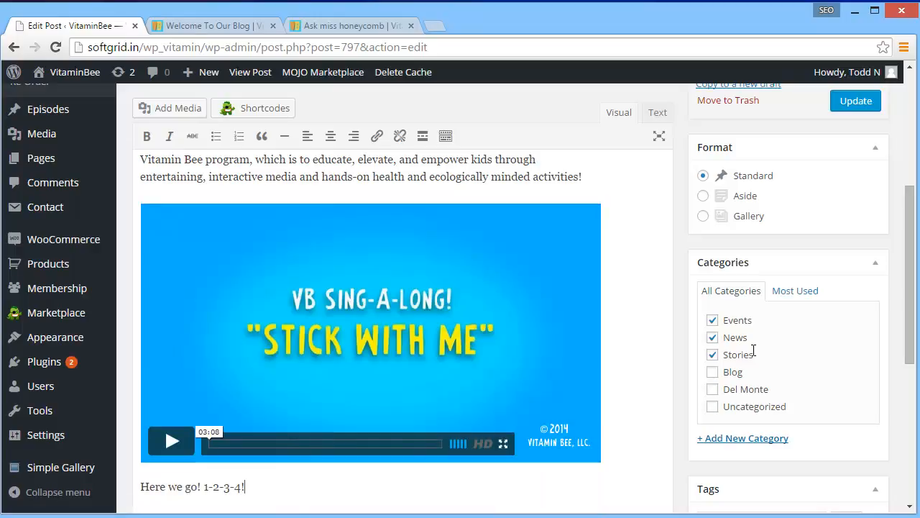
# Remove the pasted duplicate video and restore the blank line above "Here we go! 1-2-3-4!"
pyautogui.scroll(4, 753, 350)
pyautogui.scroll(-6, 754, 350)
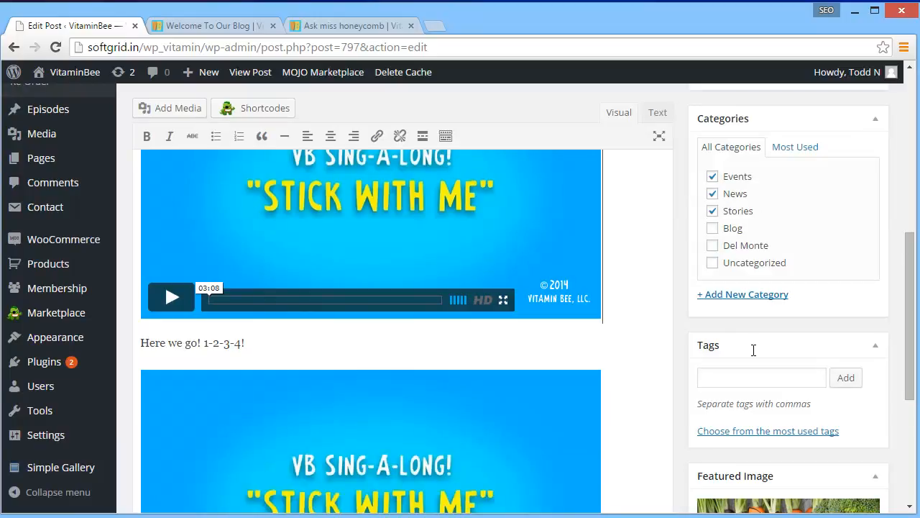
pyautogui.scroll(-3, 754, 353)
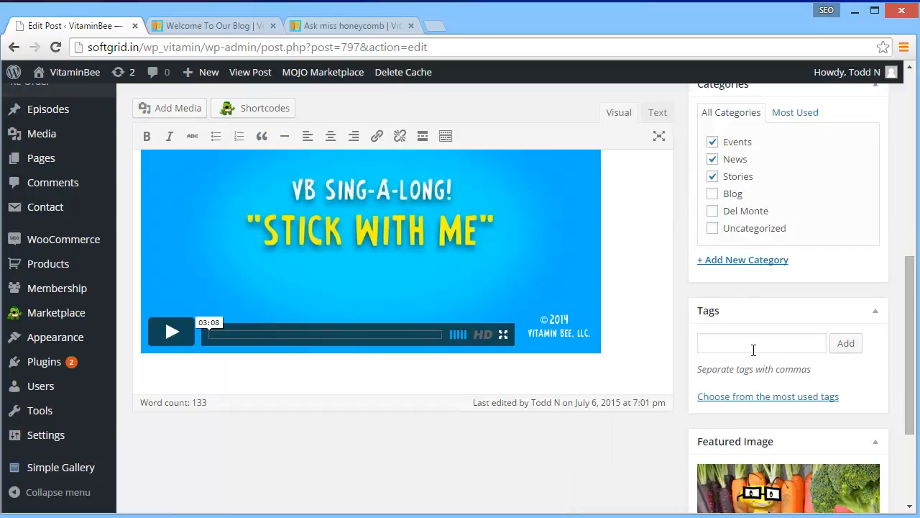
pyautogui.scroll(5, 754, 350)
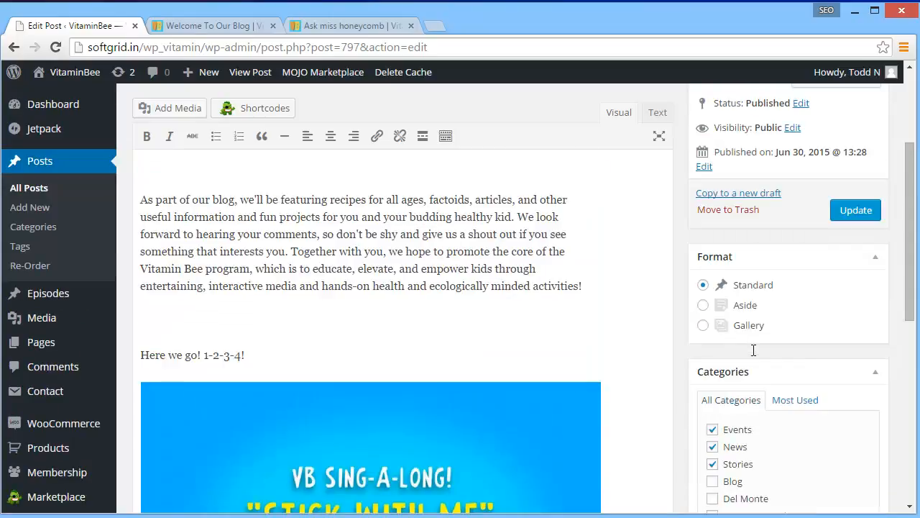
pyautogui.press('Delete')
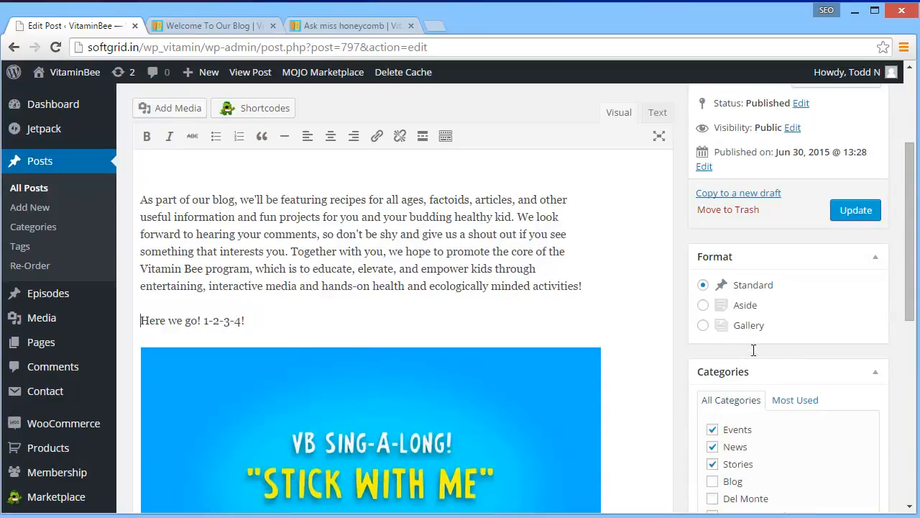
pyautogui.press('Return')
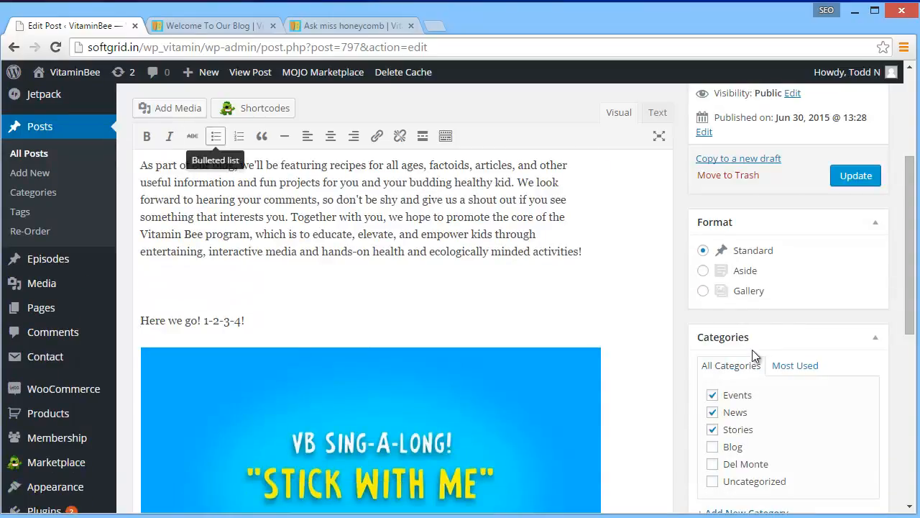
pyautogui.click(171, 108)
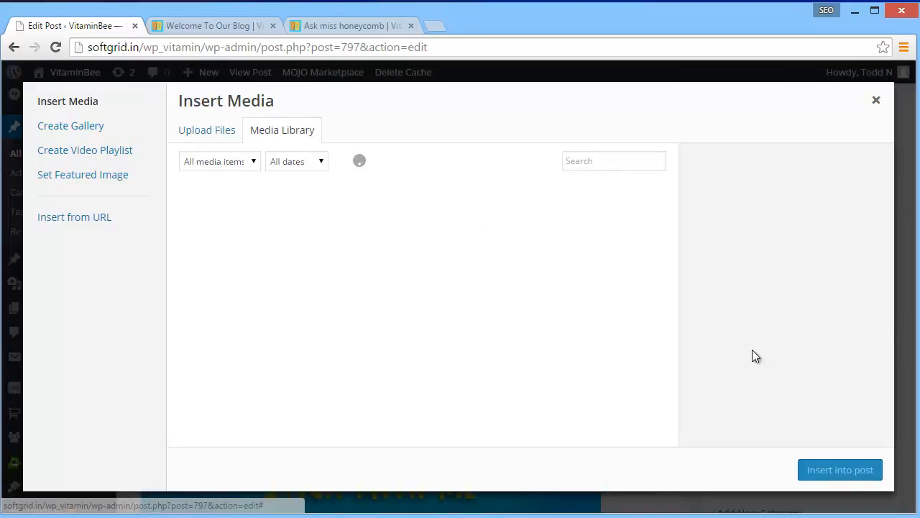
pyautogui.click(75, 218)
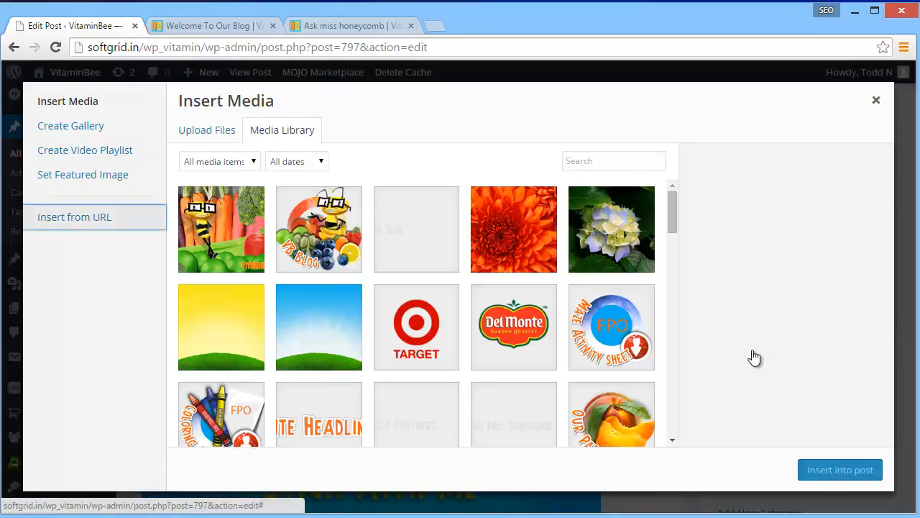
pyautogui.moveTo(220, 150); pyautogui.dragTo(115, 149)
pyautogui.click(216, 149)
pyautogui.tripleClick(213, 150)
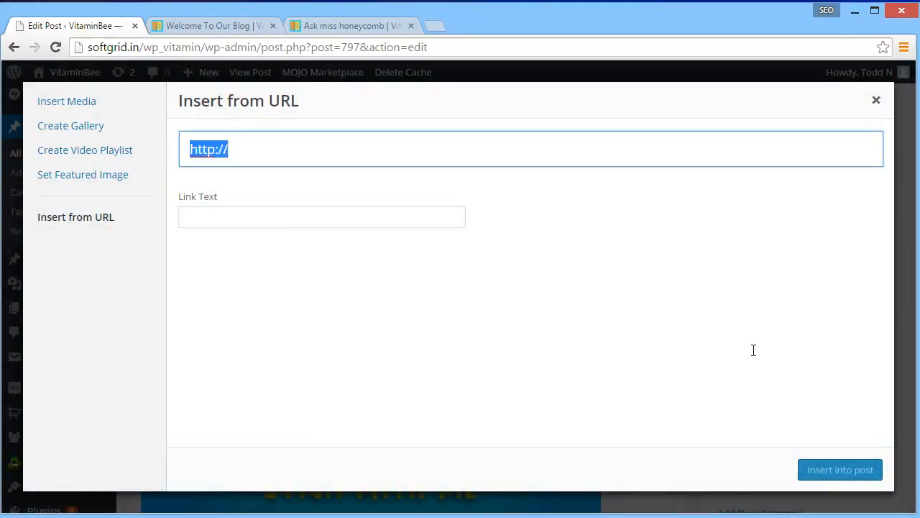
pyautogui.rightClick(212, 149)
pyautogui.press('Return')
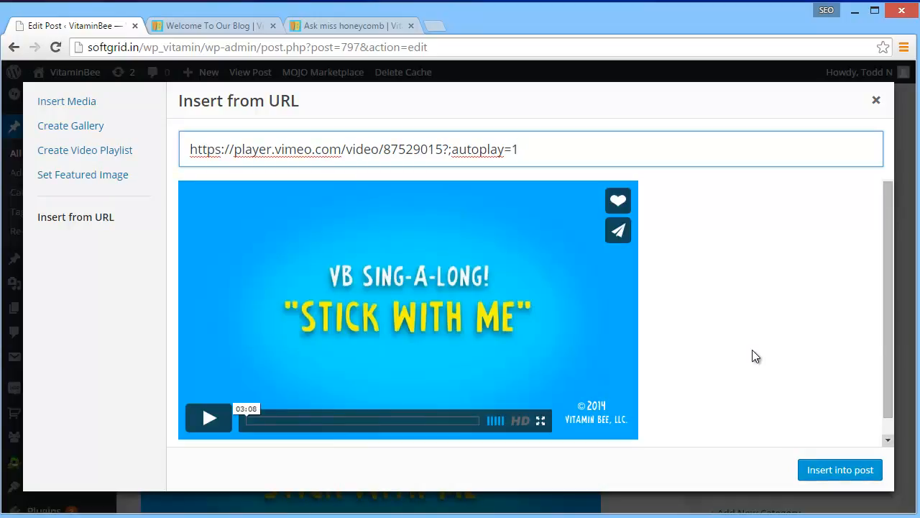
pyautogui.click(841, 470)
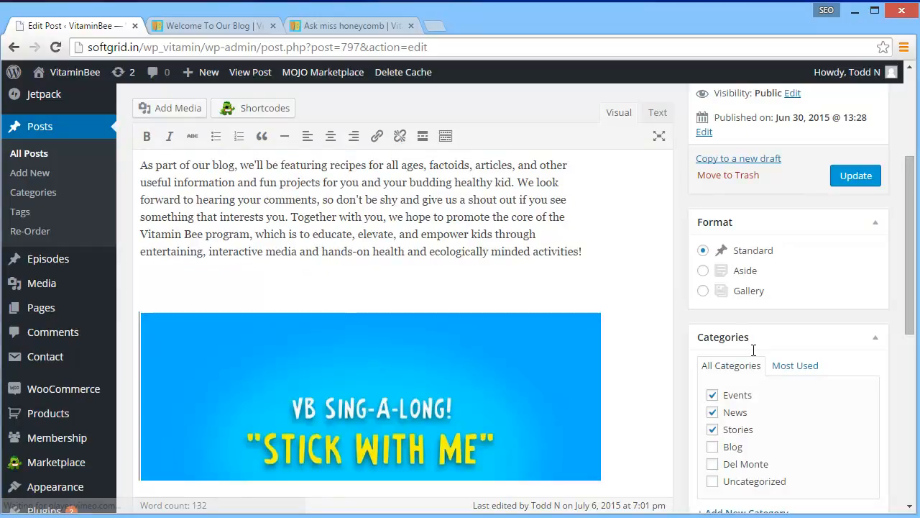
# Remove the newly inserted duplicate video from above "Here we go! 1-2-3-4!" in the post
pyautogui.scroll(-2, 753, 351)
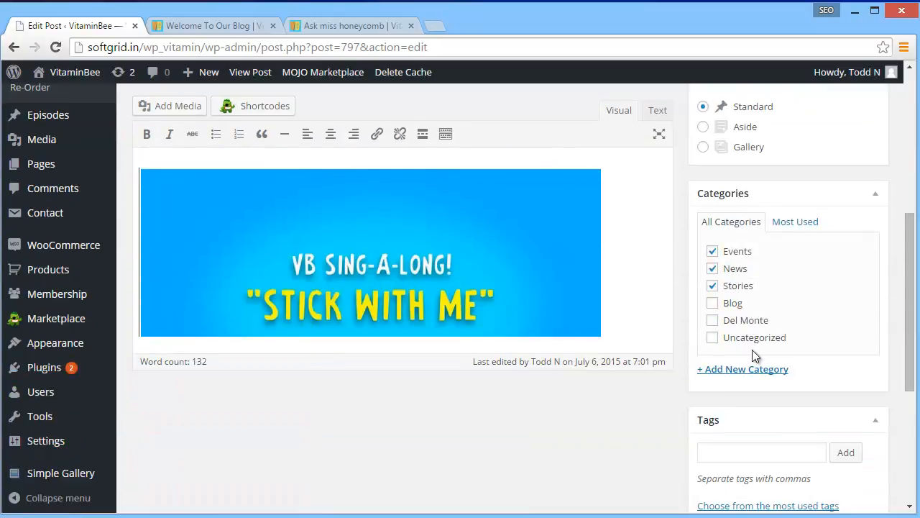
pyautogui.scroll(2, 753, 351)
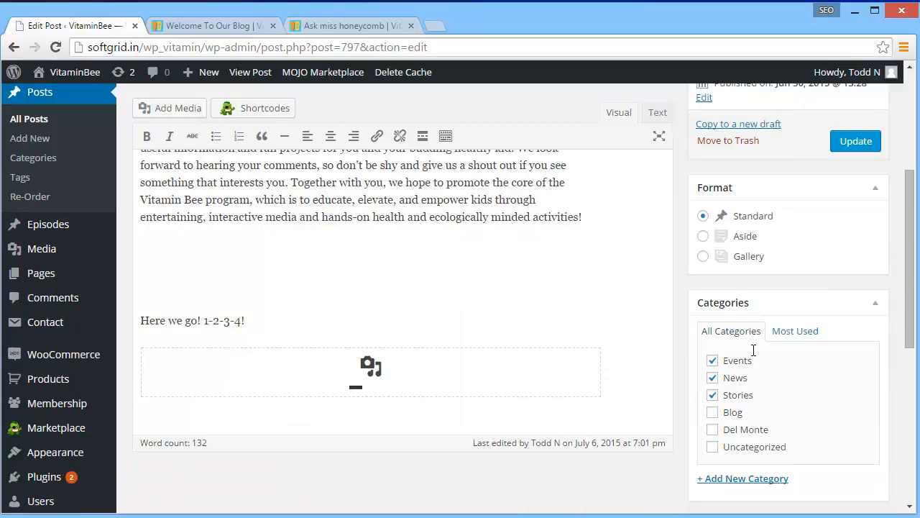
pyautogui.press('Delete')
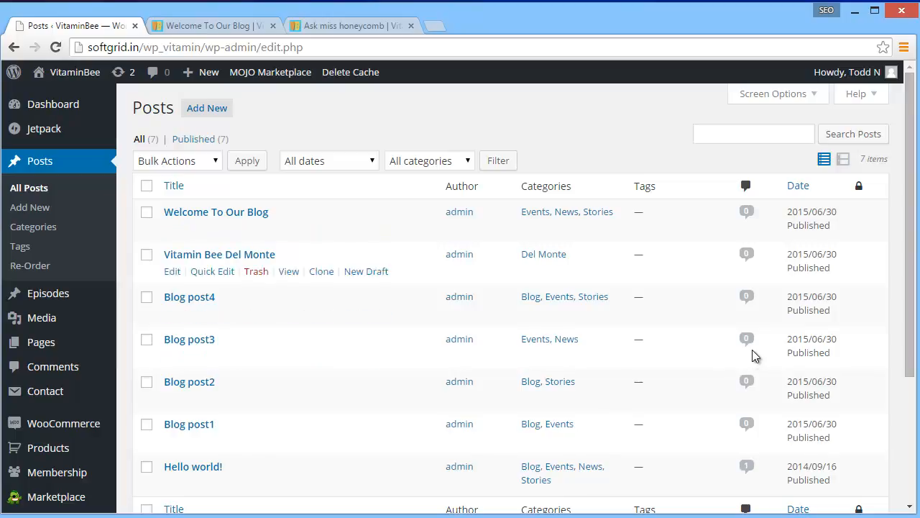
# Create a new post titled "VB TV" and enter the placeholder line "lkdjflsjdflsdjflsd;j" in its body
pyautogui.click(29, 207)
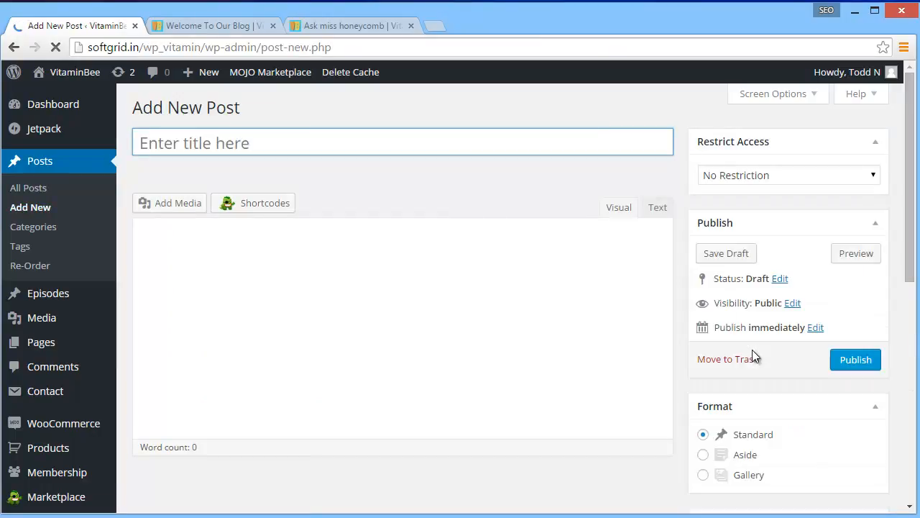
pyautogui.write('Vi')
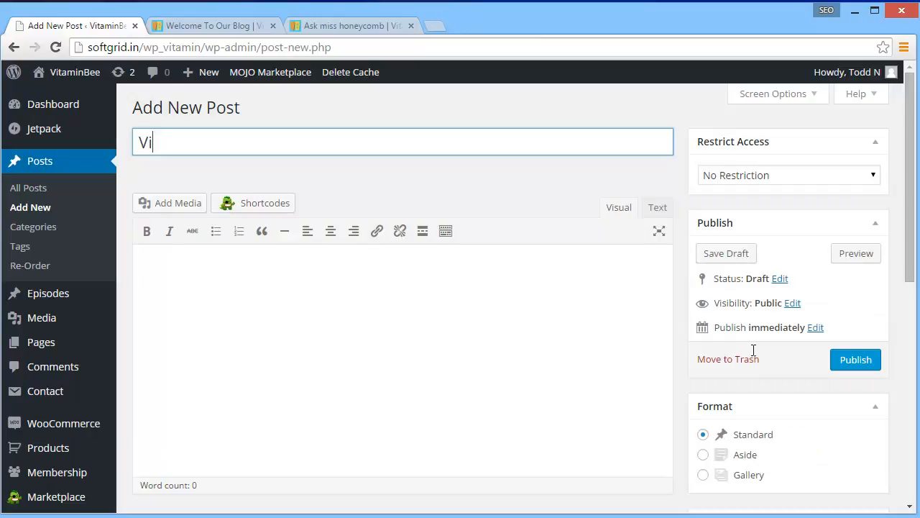
pyautogui.write('B TV')
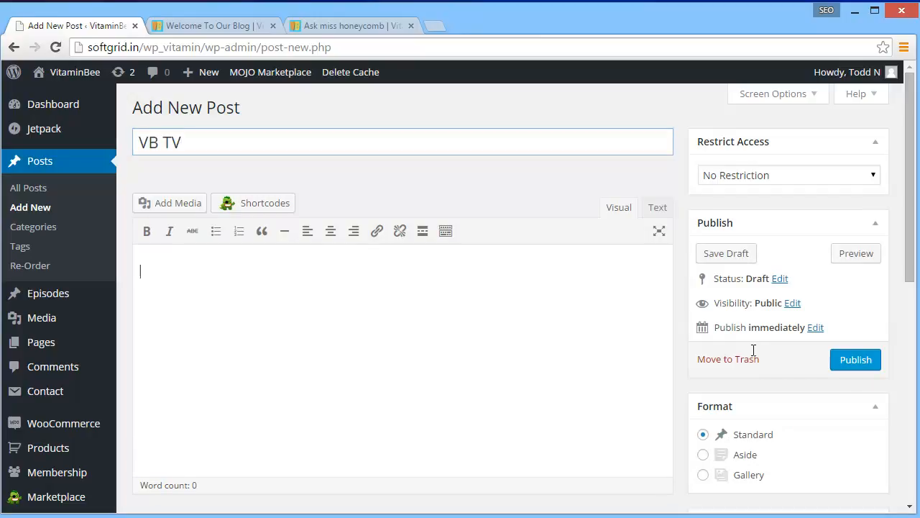
pyautogui.press('Tab')
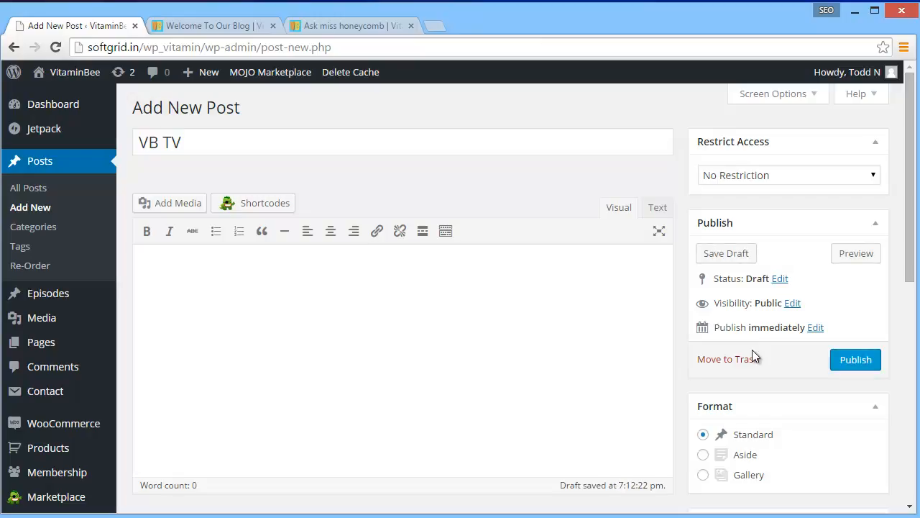
pyautogui.write('lkdjflsjdflsdjflsd;j')
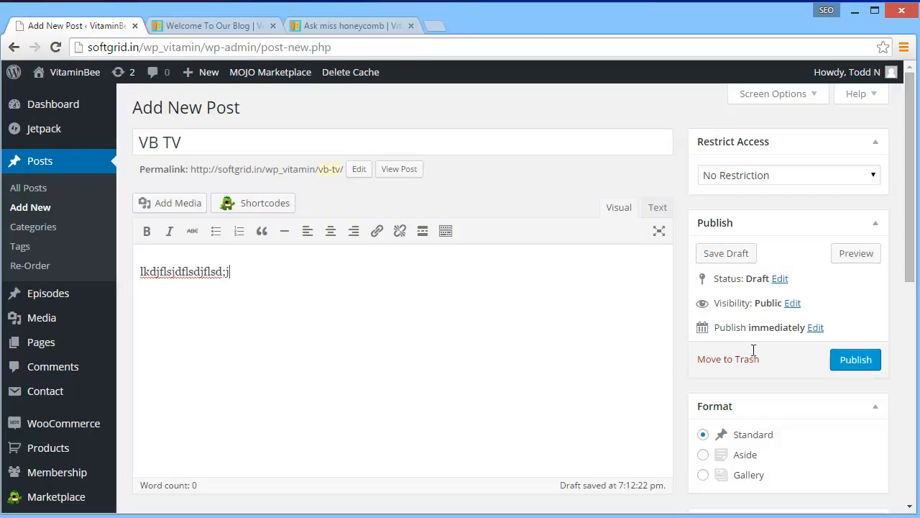
# Insert the image VB_blog_icon.png from the media library below the placeholder line
pyautogui.hotkey('alt', 'shift', 'm')
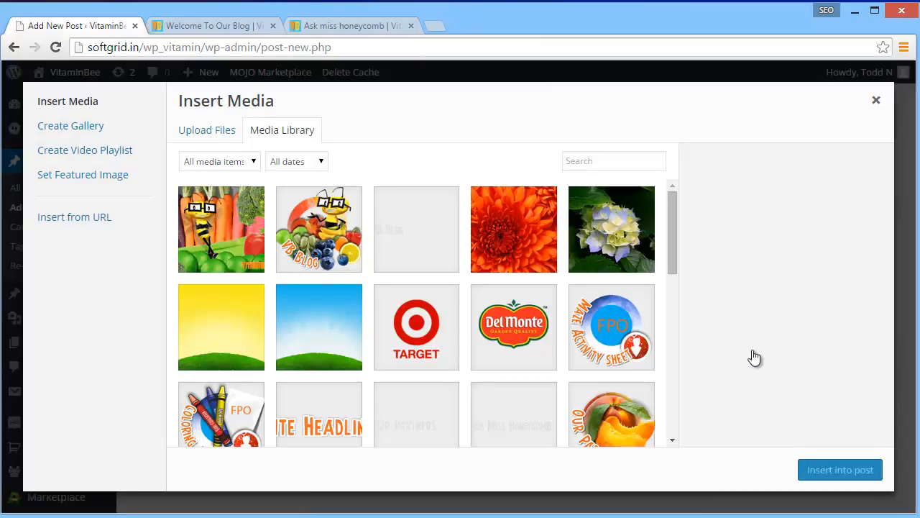
pyautogui.click(319, 229)
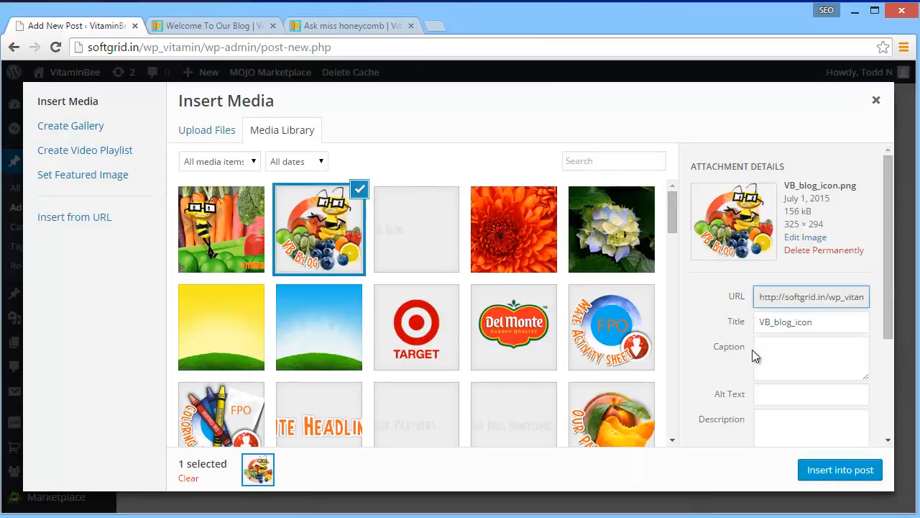
pyautogui.click(840, 469)
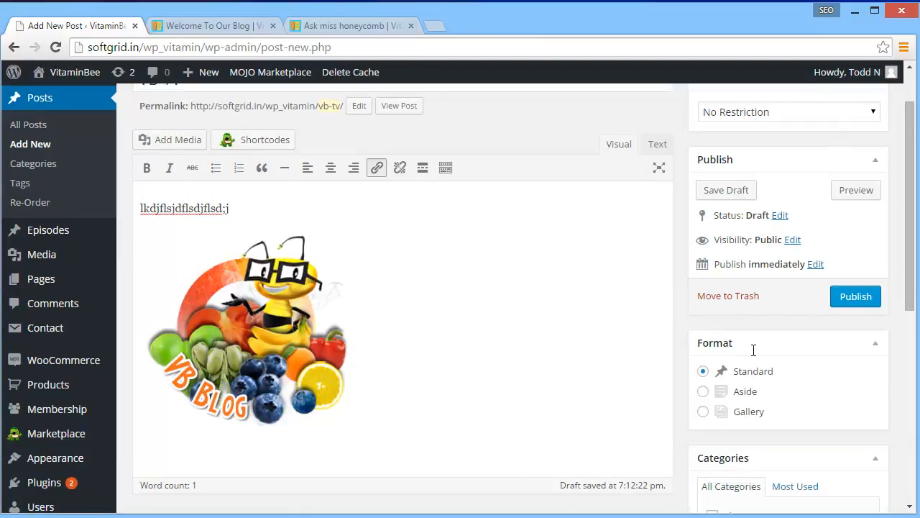
# Align the VB Blog image left and move it up beside the first text line so the text wraps around it
pyautogui.click(248, 331)
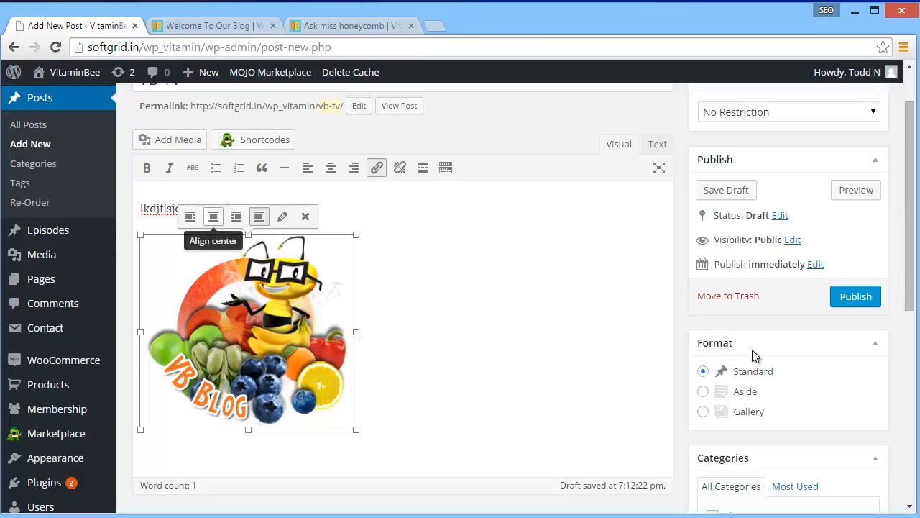
pyautogui.click(236, 216)
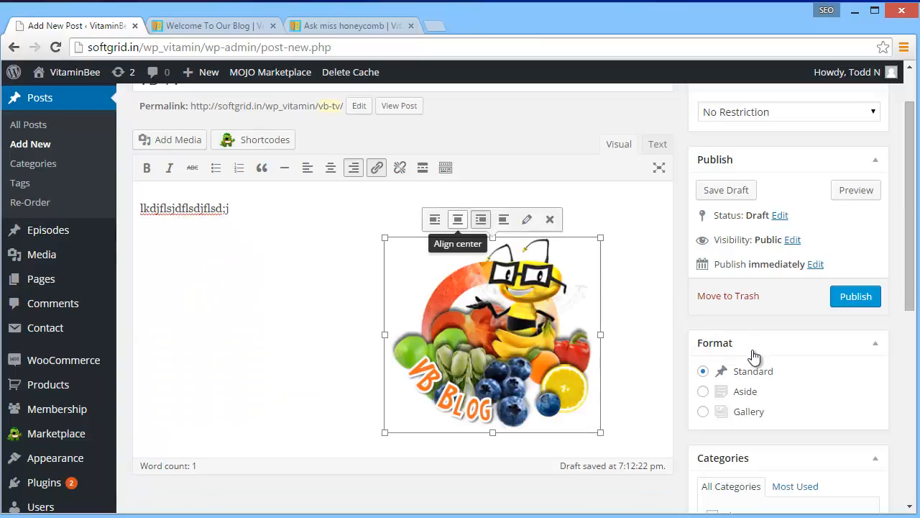
pyautogui.click(434, 219)
pyautogui.moveTo(153, 249); pyautogui.dragTo(144, 208)
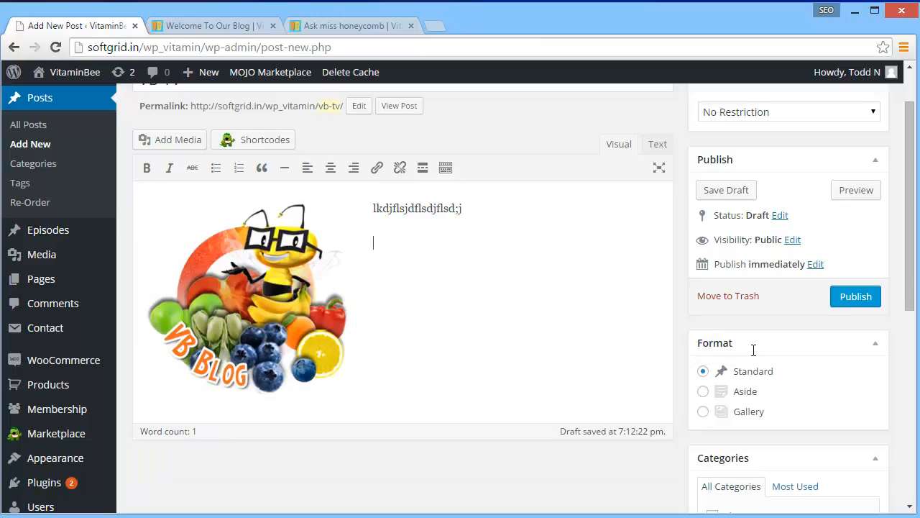
# Add the placeholder lines "dsjklkjflj", "sdfjldfjdsl;jfsd" and "djsfjksdl;fkjds;lfjl;skadj" beside and below the image, separated by blank lines
pyautogui.write('dsjklkjflj')
pyautogui.press('Return')
pyautogui.press('Return')
pyautogui.press('Return')
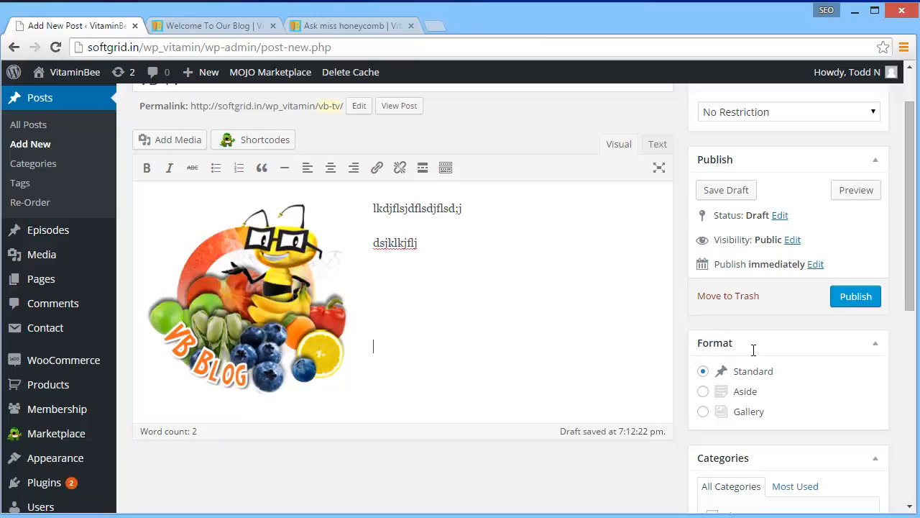
pyautogui.write('sdfjldfjdsl;jfsd')
pyautogui.press('Return')
pyautogui.press('Return')
pyautogui.press('Return')
pyautogui.write('djsfjksdl;fkjds;lfjl;skadj')
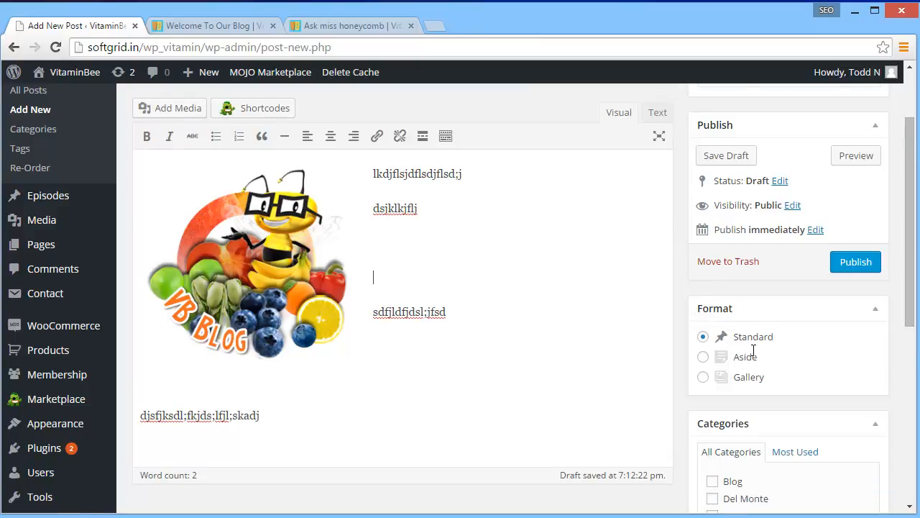
# Create a new category named "General" and assign it to the post
pyautogui.scroll(-4, 753, 350)
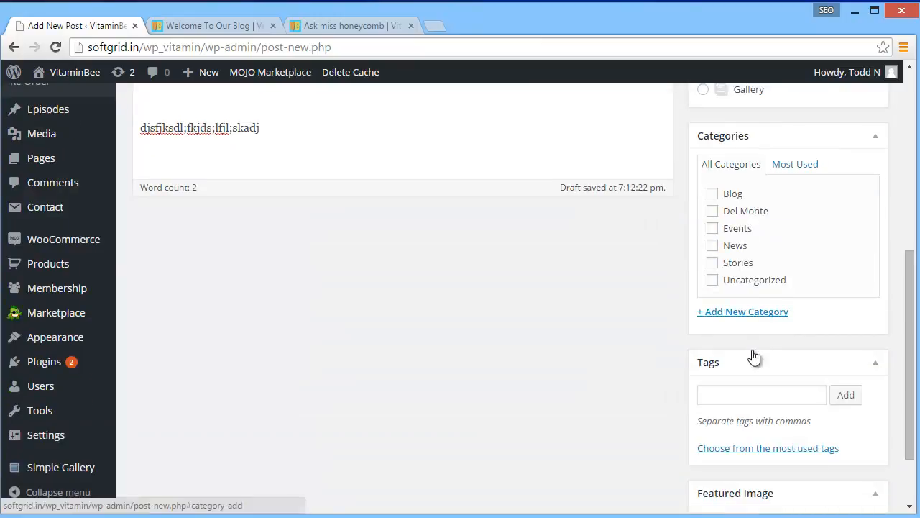
pyautogui.click(742, 312)
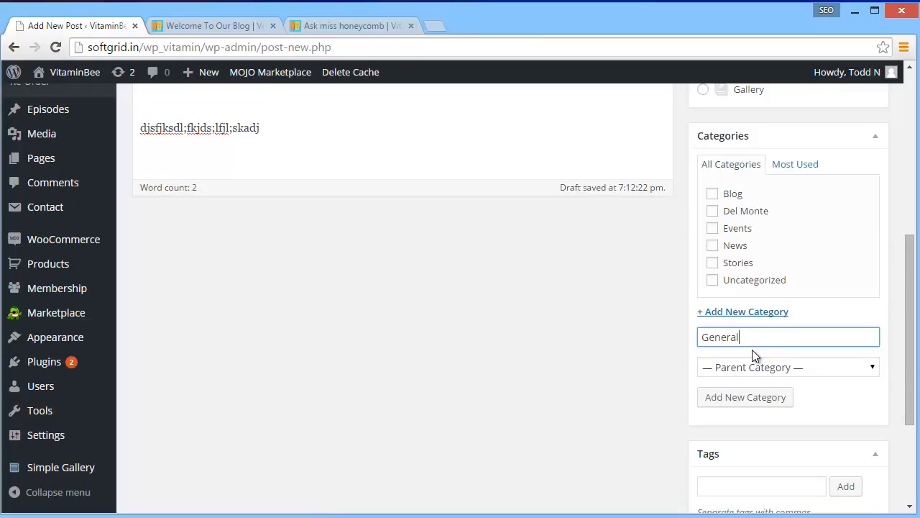
pyautogui.press('Return')
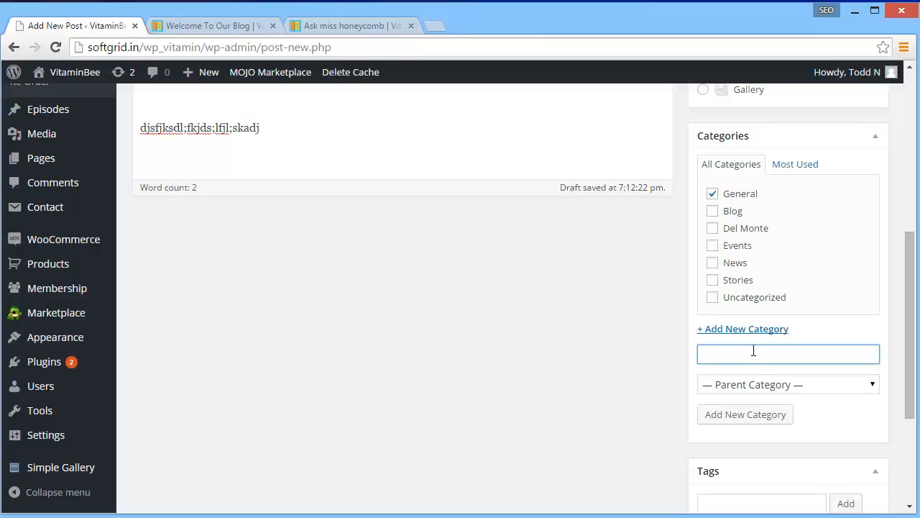
# Set the DelMonte Headline image from the media library as the post's featured image
pyautogui.scroll(-3, 754, 355)
pyautogui.click(738, 435)
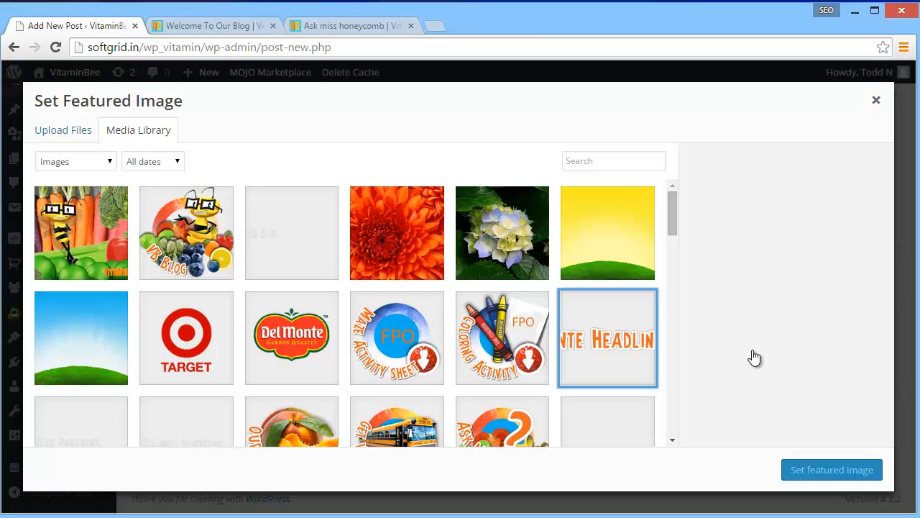
pyautogui.click(607, 338)
pyautogui.click(831, 470)
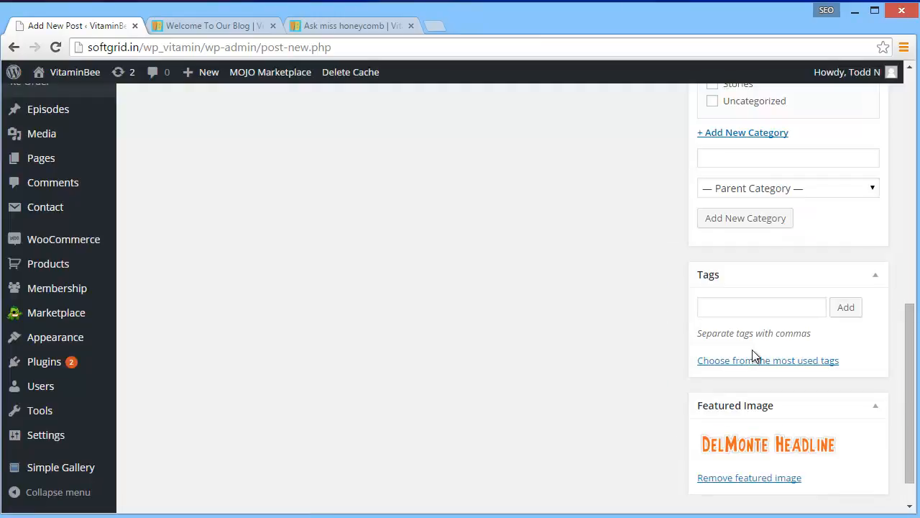
pyautogui.scroll(-1, 755, 355)
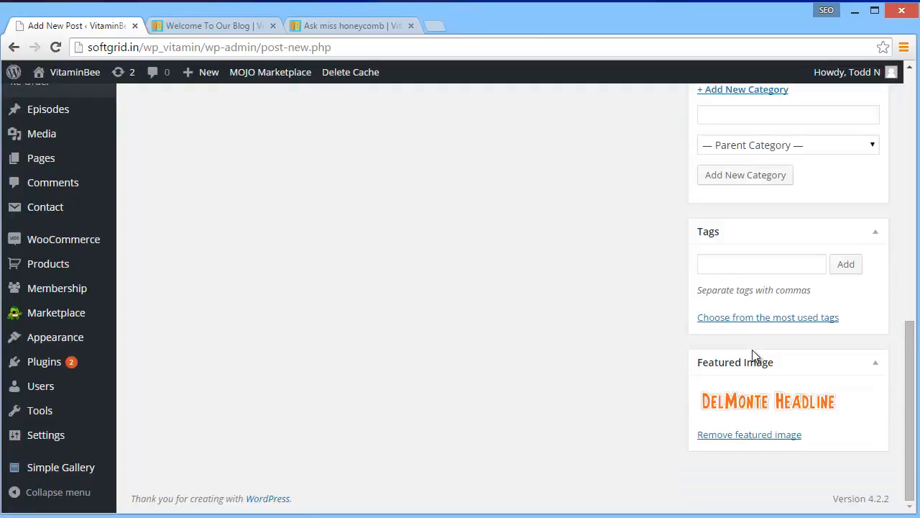
# Change the publish month to 08-Aug and schedule the VB TV post for Aug 6, 2015 @ 19:12
pyautogui.scroll(15, 755, 355)
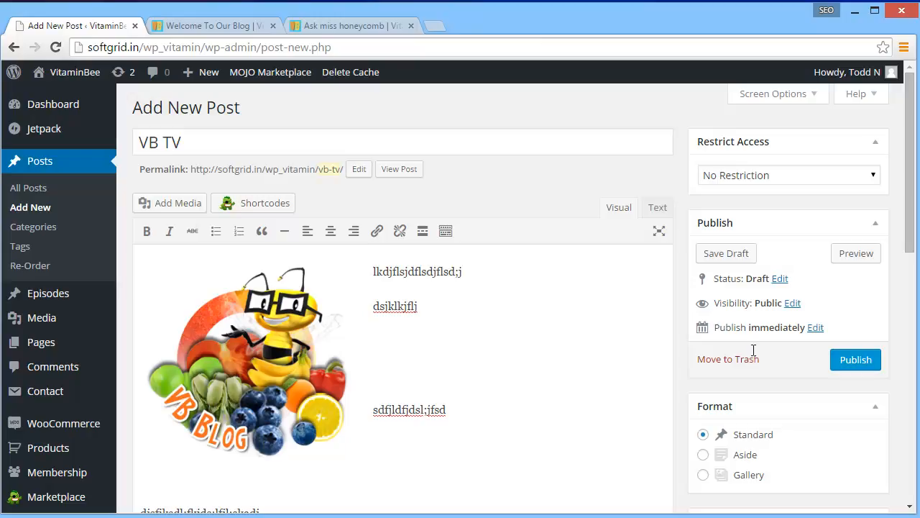
pyautogui.click(752, 354)
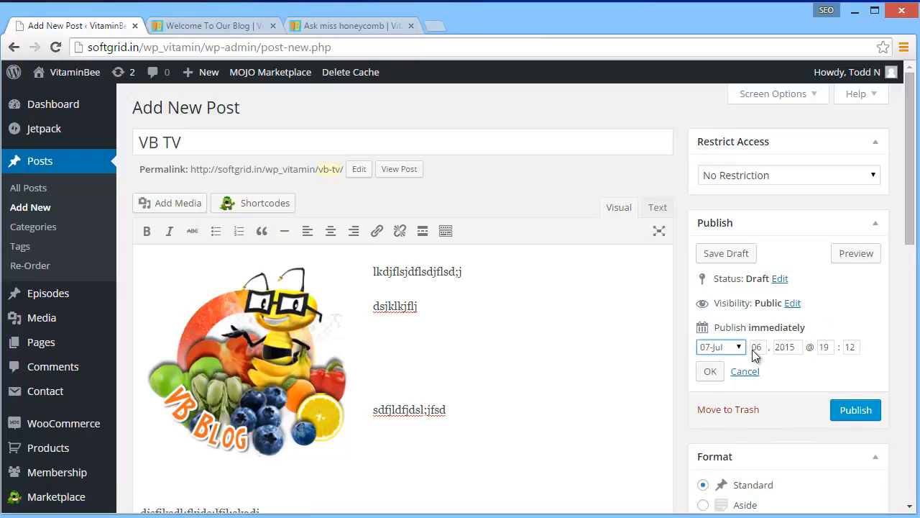
pyautogui.click(741, 347)
pyautogui.press('Down')
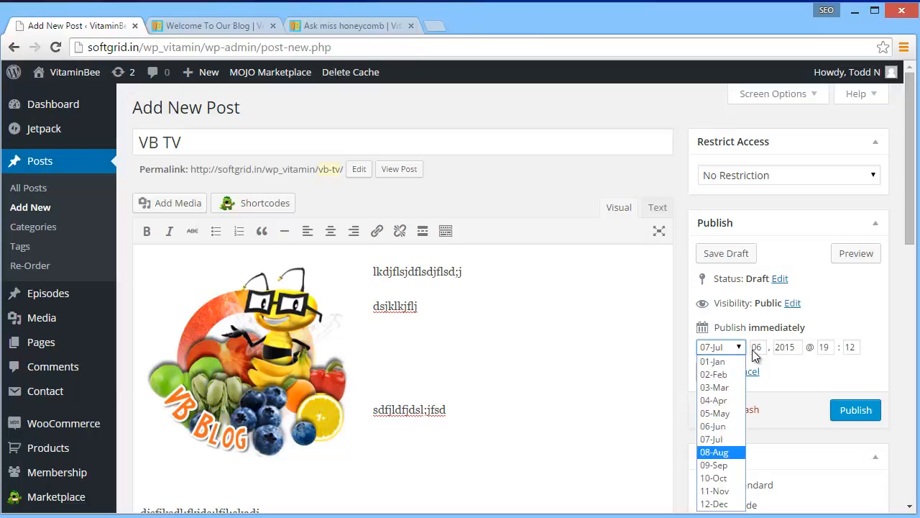
pyautogui.press('Return')
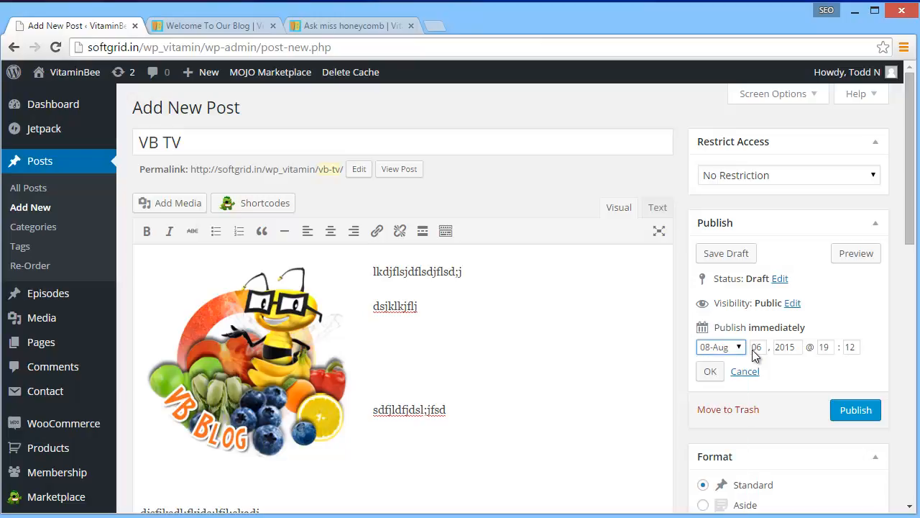
pyautogui.press('Return')
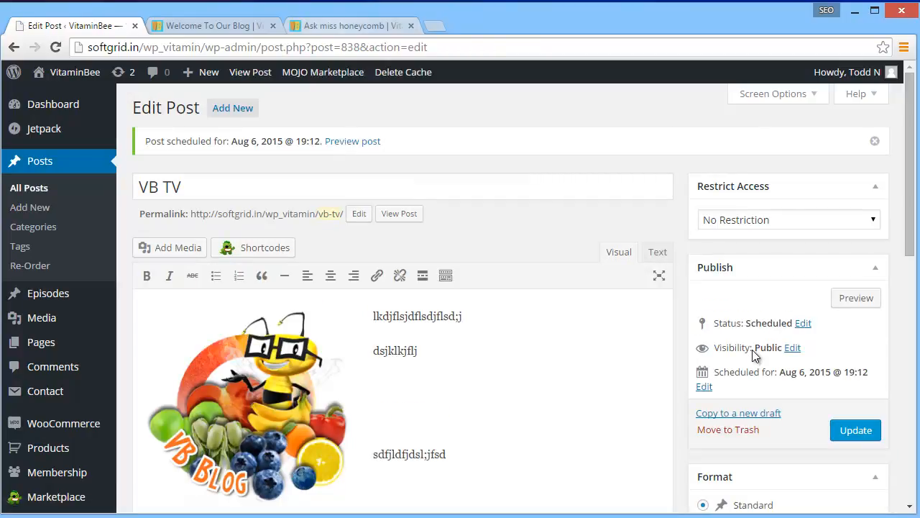
# Reload the public Ask miss honeycomb page to check its posts and categories, and return to the admin list of all posts
pyautogui.hotkey('ctrl', 'shift', 'Tab')
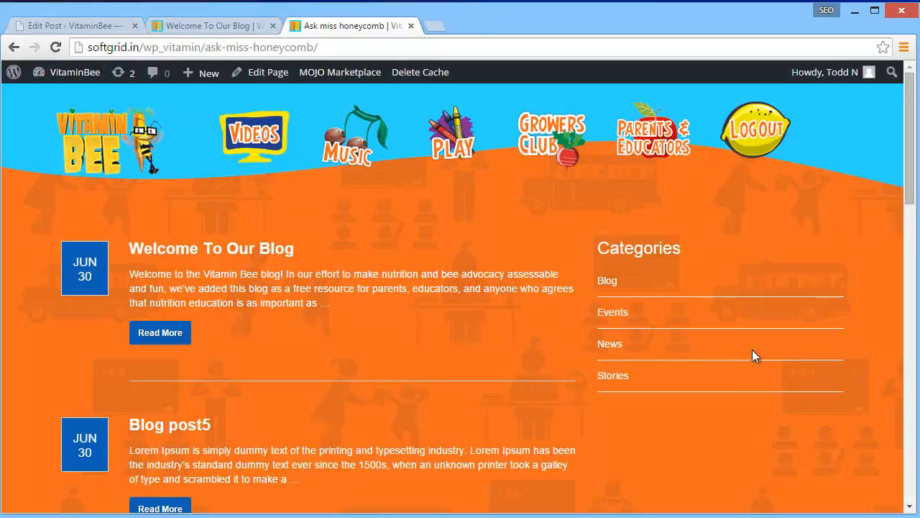
pyautogui.press('F5')
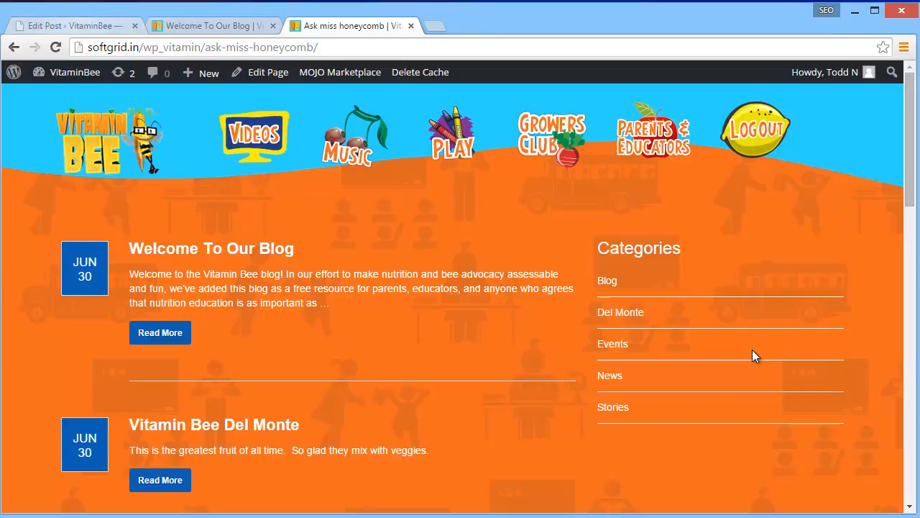
pyautogui.click(72, 26)
pyautogui.click(40, 161)
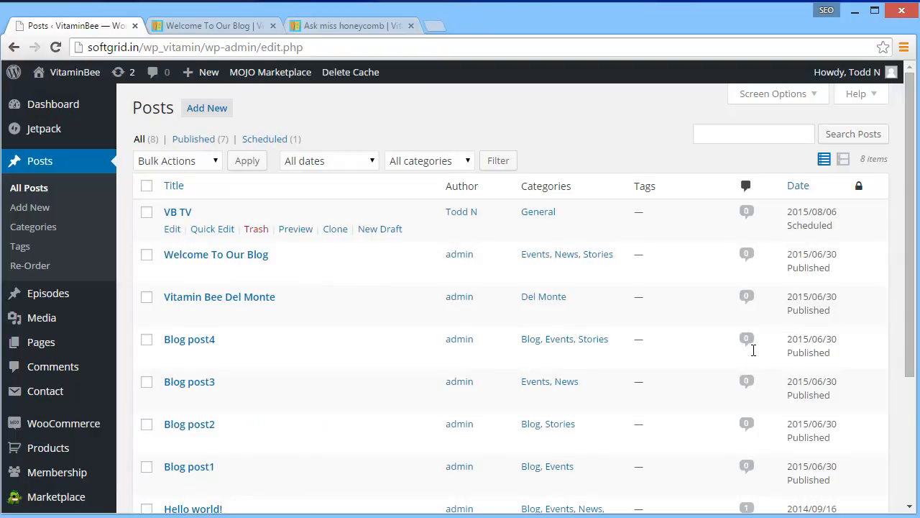
# Clone the "Welcome To Our Blog" post and check the embedded Vimeo video's URL in the copy without changing it
pyautogui.moveTo(838, 211)
pyautogui.mouseDown()
pyautogui.moveTo(791, 212)
pyautogui.moveTo(819, 225)
pyautogui.moveTo(787, 225)
pyautogui.mouseUp()
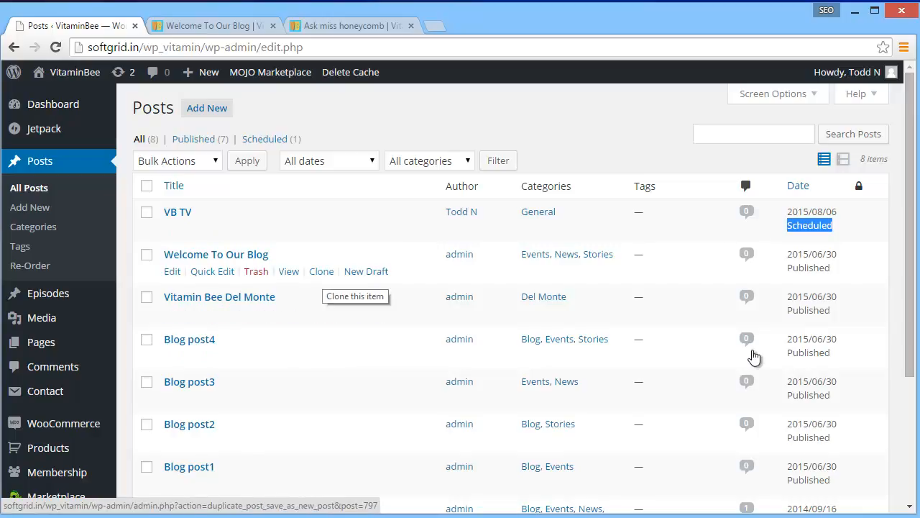
pyautogui.click(322, 271)
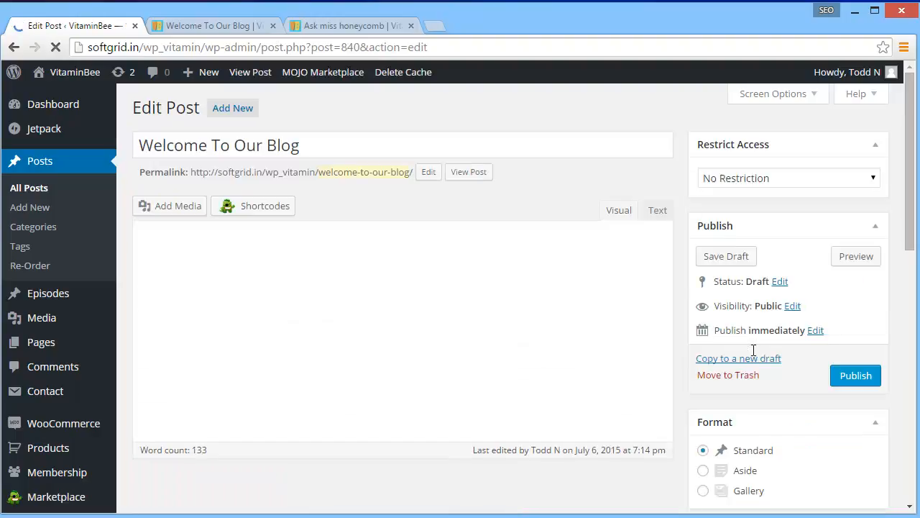
pyautogui.scroll(-5, 754, 350)
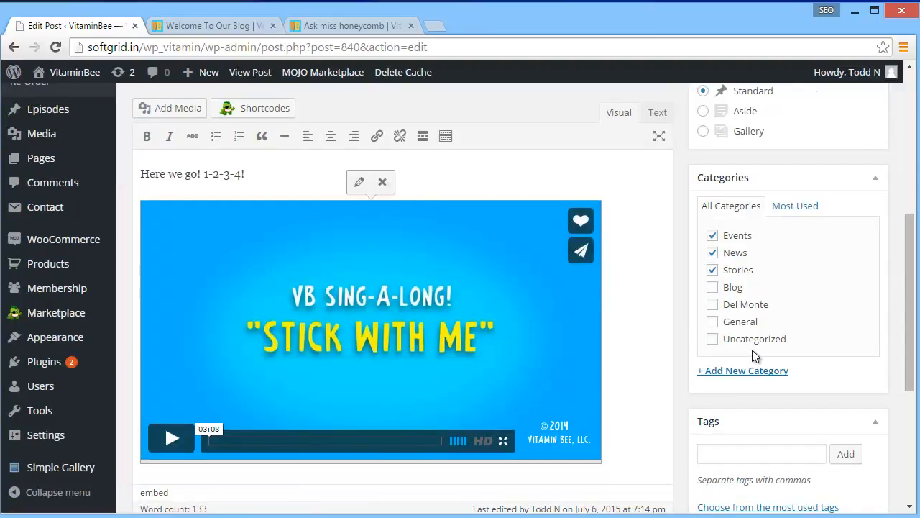
pyautogui.click(360, 181)
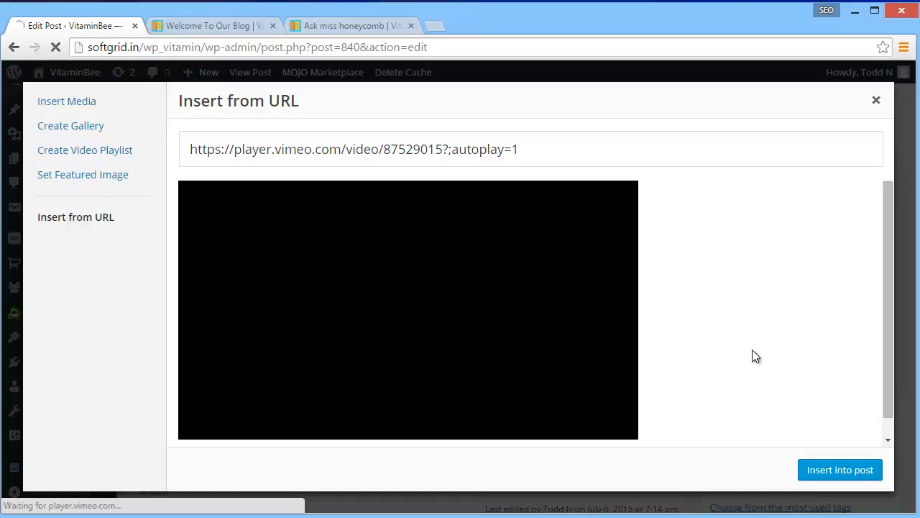
pyautogui.click(875, 100)
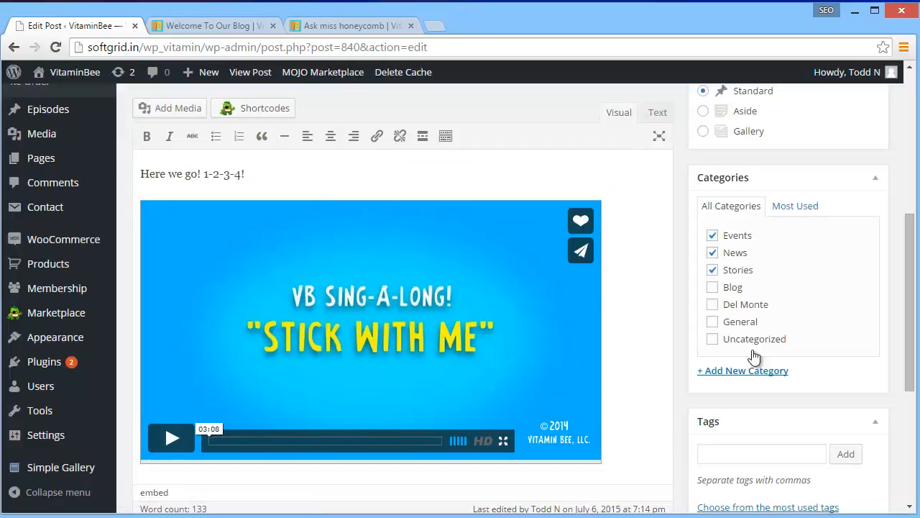
# Add the text line "dfjslfjlkdfjlksjrflujweorujlk" below the embedded video in the cloned post
pyautogui.scroll(-4, 754, 355)
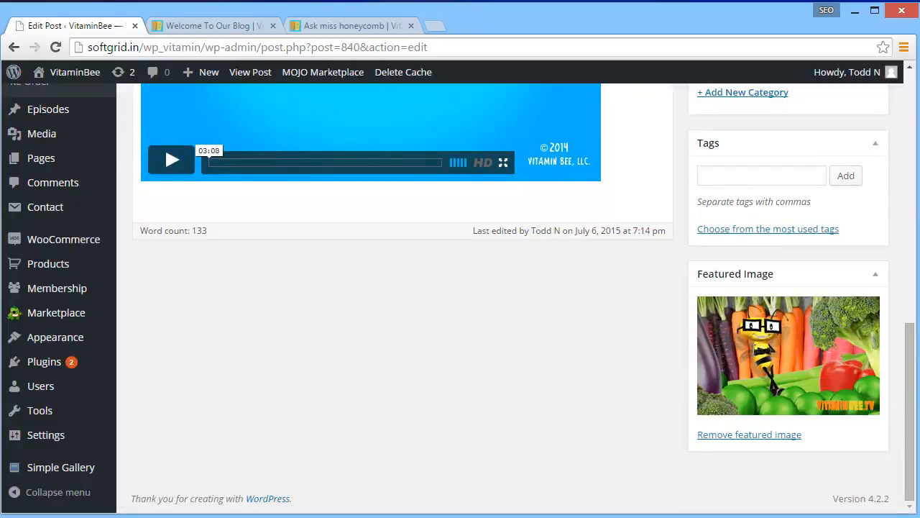
pyautogui.press('Return')
pyautogui.write('dfjslfjlkdfjlksjrflujweorujlk')
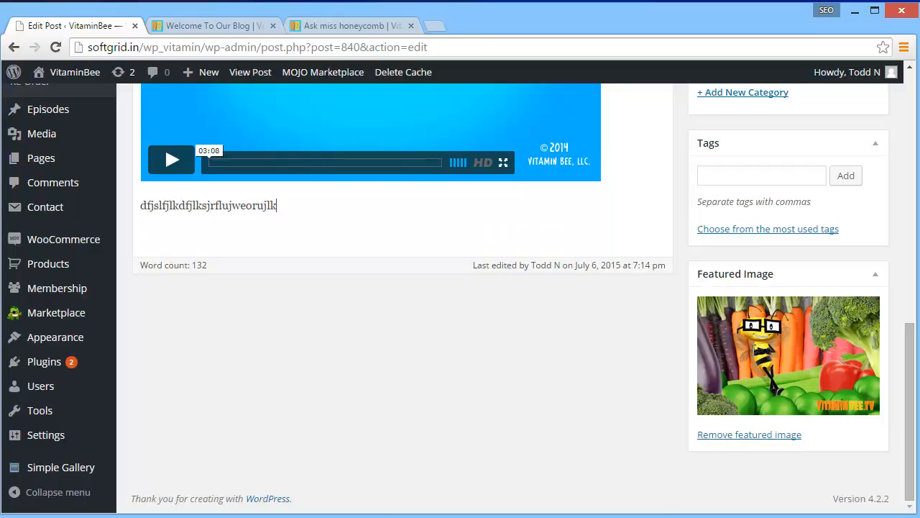
# Change the cloned post's title to "I renamed this"
pyautogui.scroll(9, 753, 351)
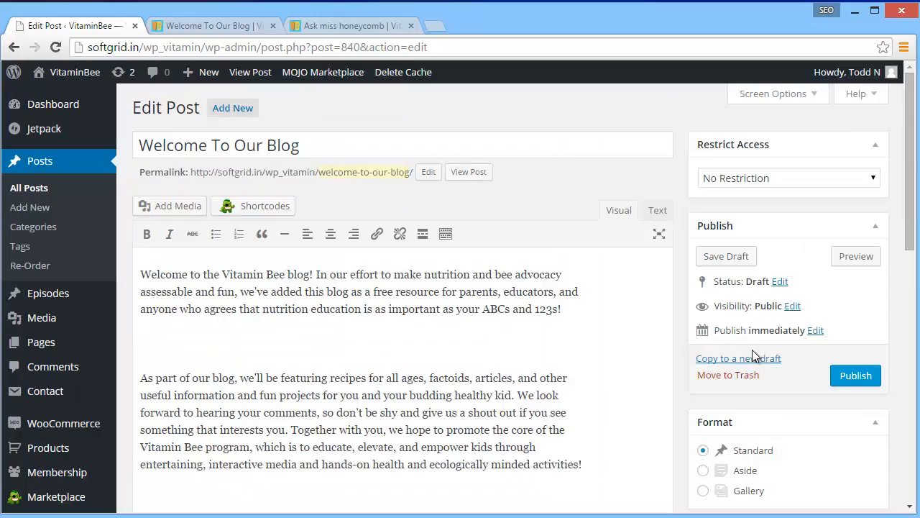
pyautogui.moveTo(309, 145); pyautogui.dragTo(86, 134)
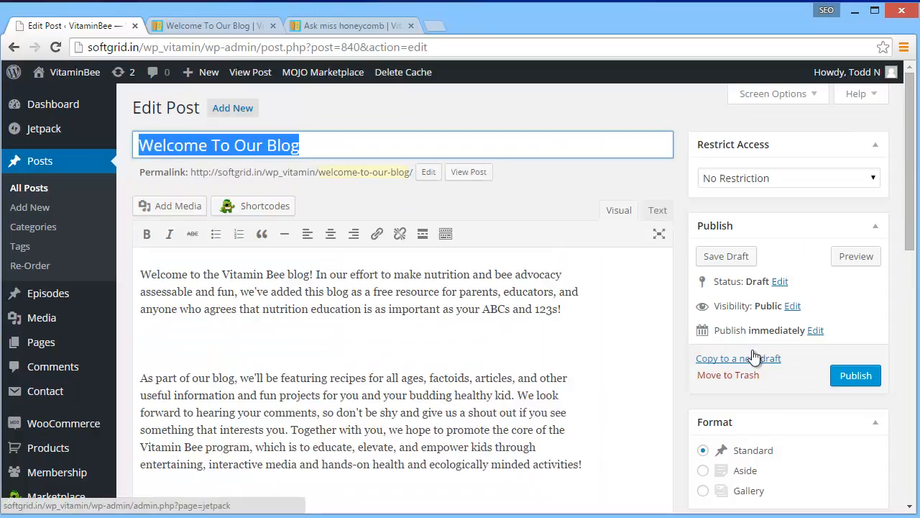
pyautogui.write('I renamed this')
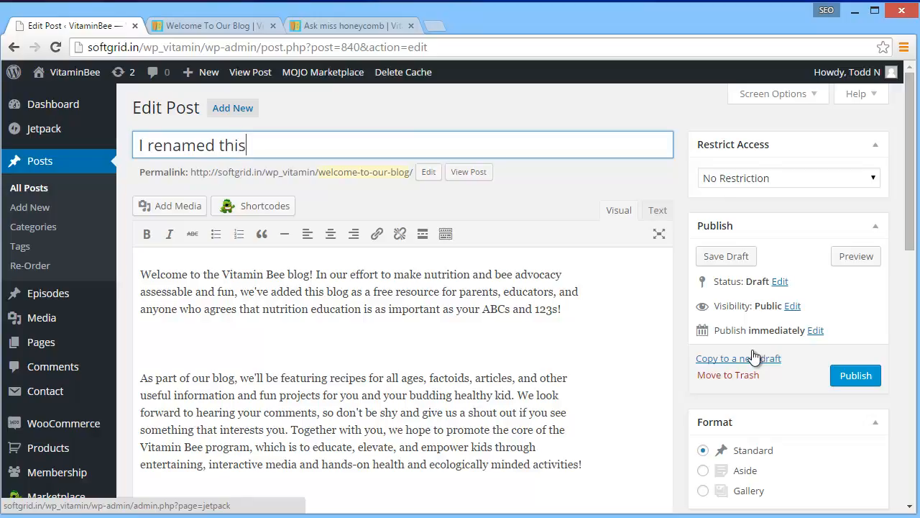
# Change the permalink slug of the cloned post to "renamed" and confirm it
pyautogui.click(429, 172)
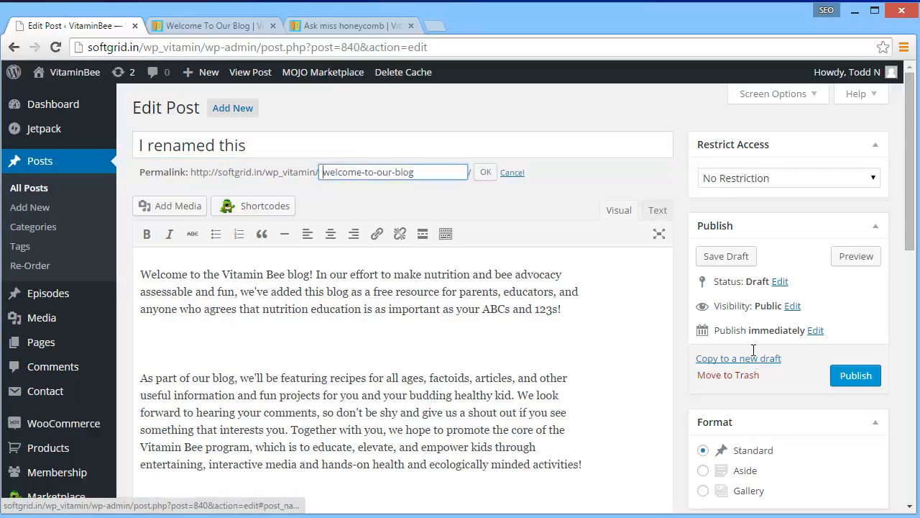
pyautogui.hotkey('ctrl', 'a')
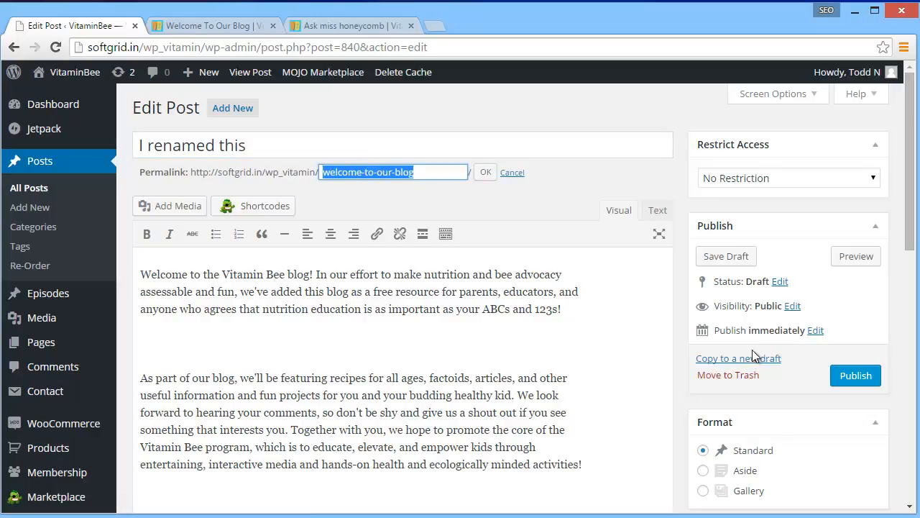
pyautogui.write('renamed')
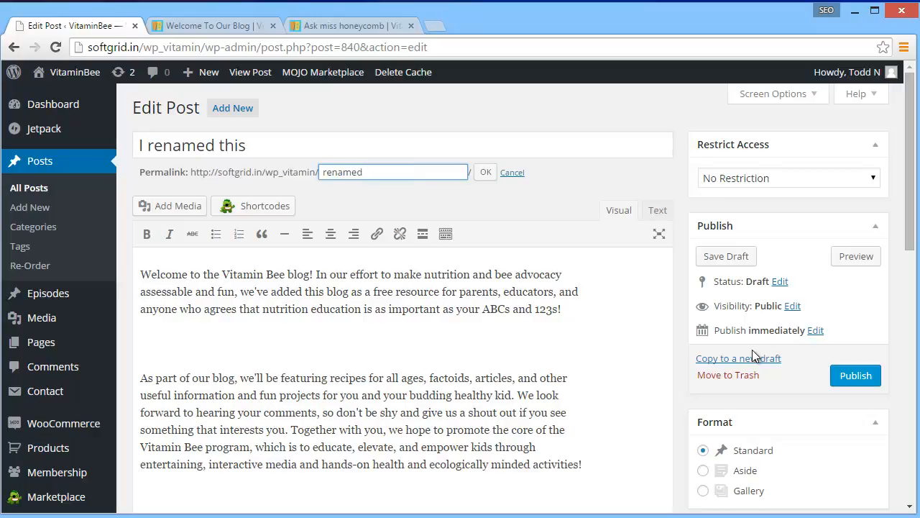
pyautogui.press('Return')
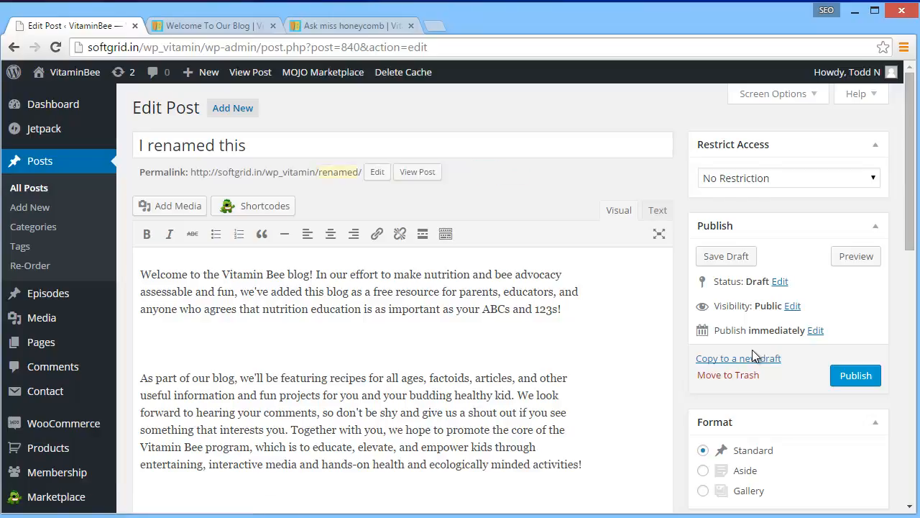
# Check the publish date options, publish the "I renamed this" post immediately, and return to the list of all posts
pyautogui.click(815, 331)
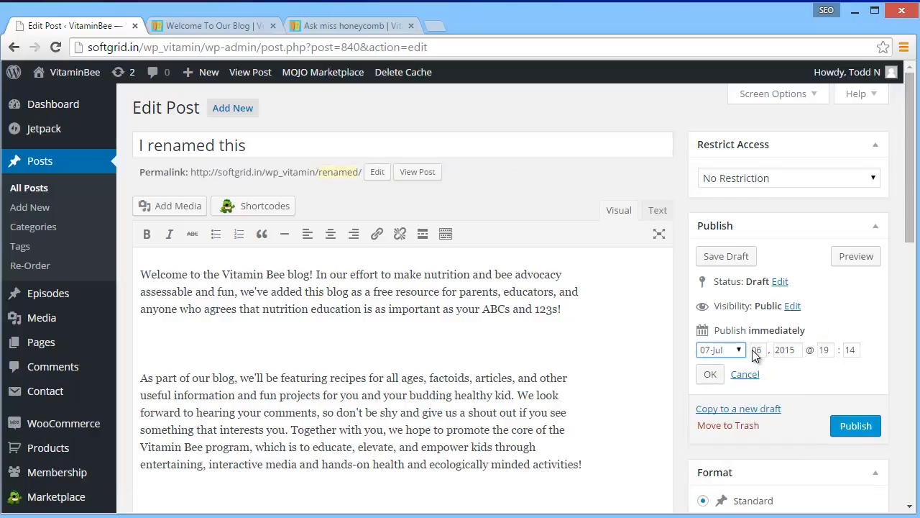
pyautogui.click(754, 350)
pyautogui.press('Return')
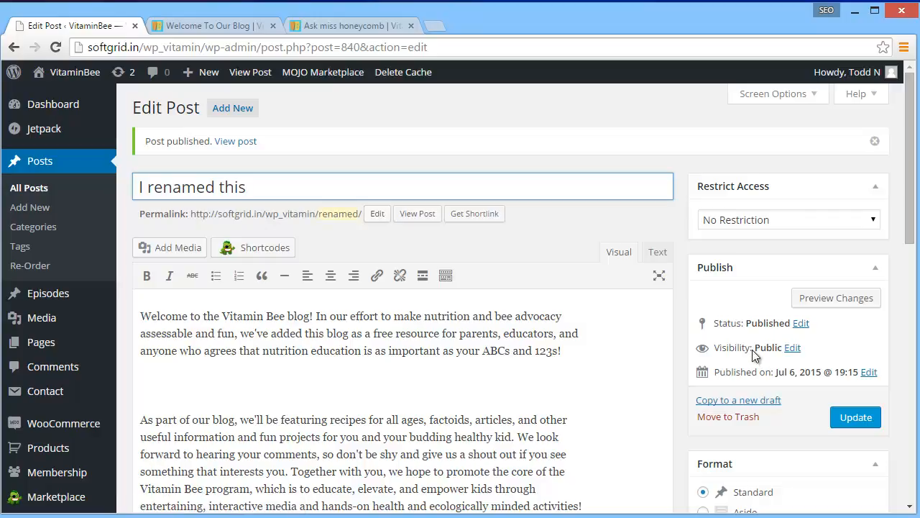
pyautogui.press('Return')
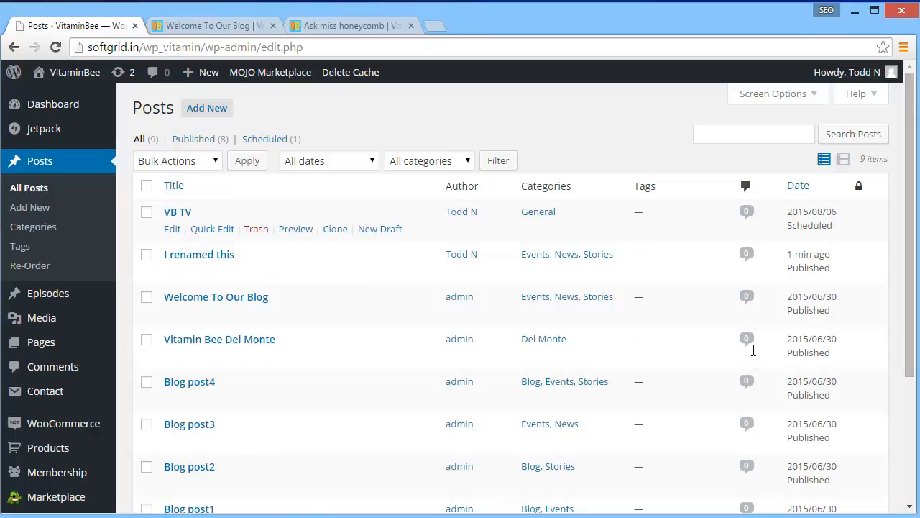
# Move the VB TV post to the trash, delete it permanently from there, and return to the list of all posts
pyautogui.click(256, 229)
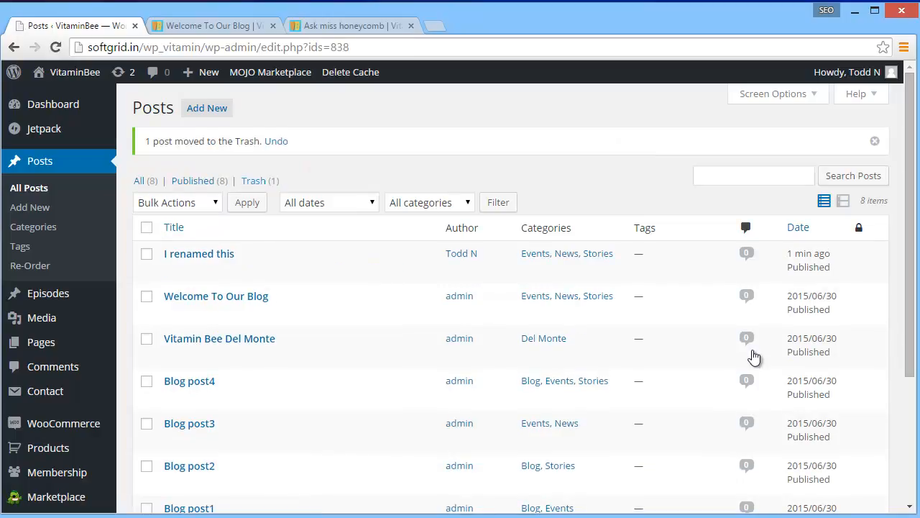
pyautogui.click(253, 180)
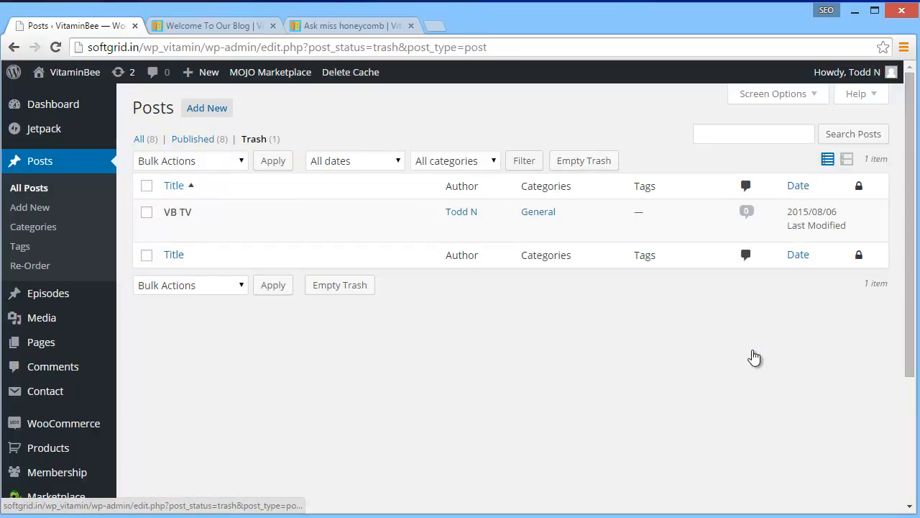
pyautogui.click(250, 229)
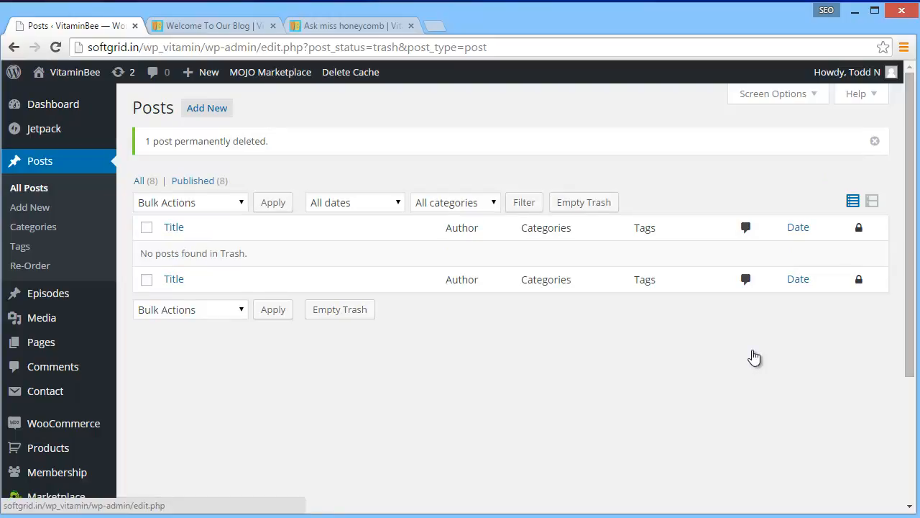
pyautogui.click(40, 161)
# Switch to the public Ask miss honeycomb page, reload it, and examine its list of posts and categories
pyautogui.click(343, 25)
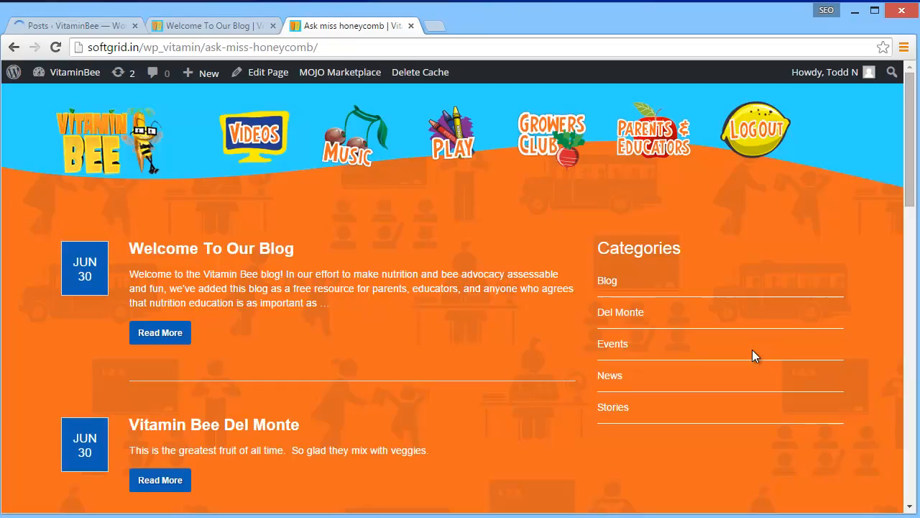
pyautogui.scroll(-3, 754, 356)
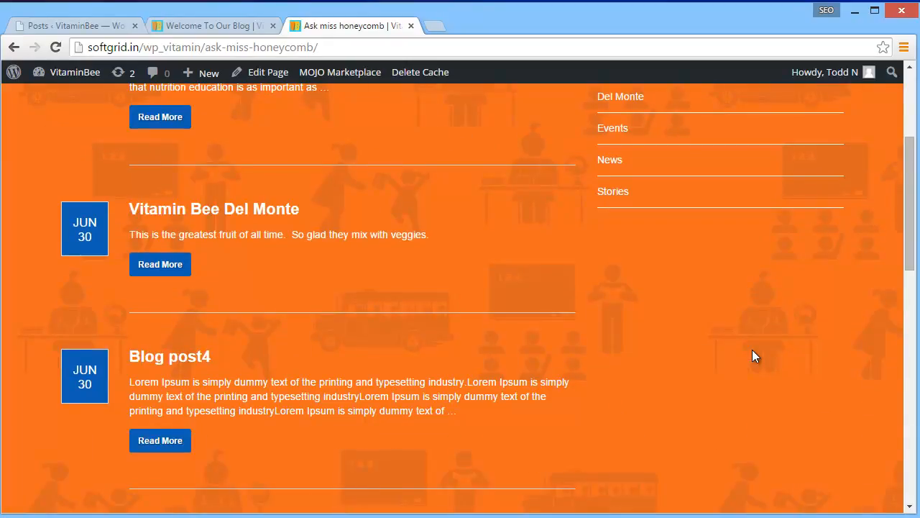
pyautogui.scroll(2, 755, 356)
pyautogui.scroll(-1, 755, 356)
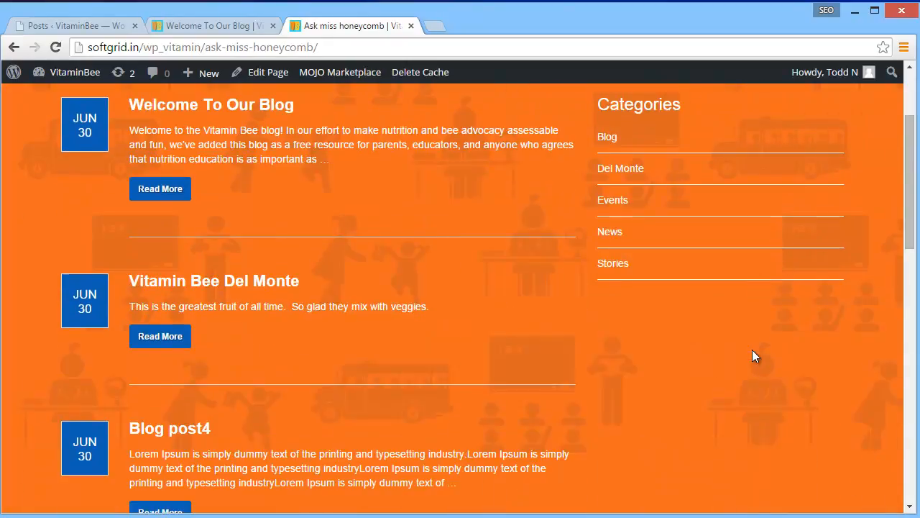
pyautogui.scroll(2, 754, 356)
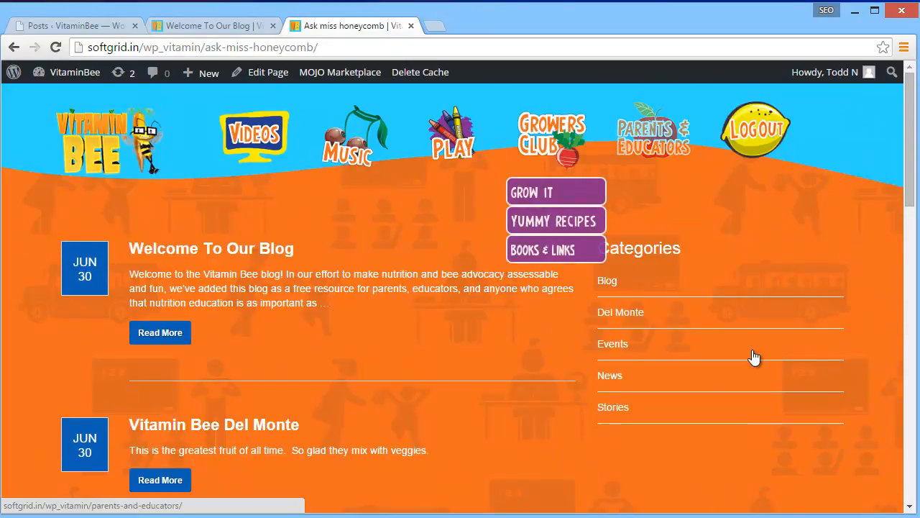
pyautogui.press('F5')
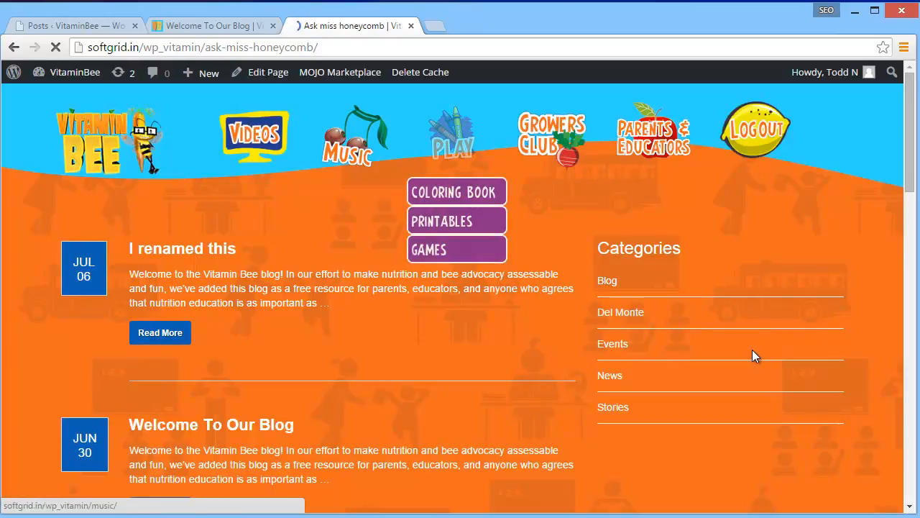
pyautogui.scroll(-1, 754, 357)
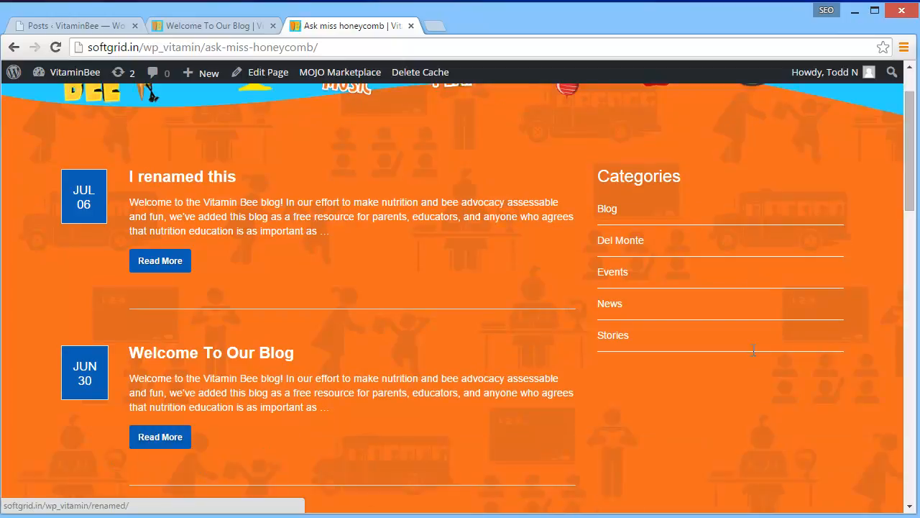
pyautogui.scroll(-2, 753, 358)
pyautogui.scroll(2, 754, 352)
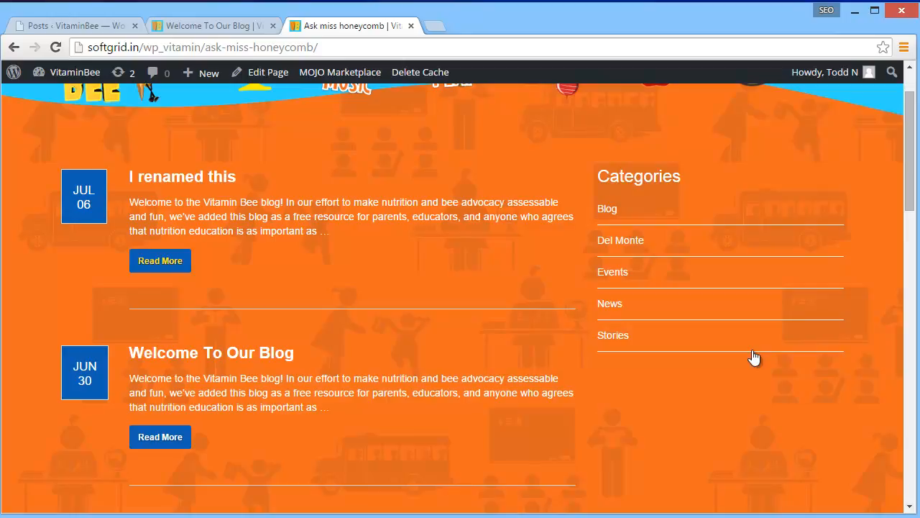
# Open the full "I renamed this" post on the public site and review its featured image, text, video and added line
pyautogui.click(161, 261)
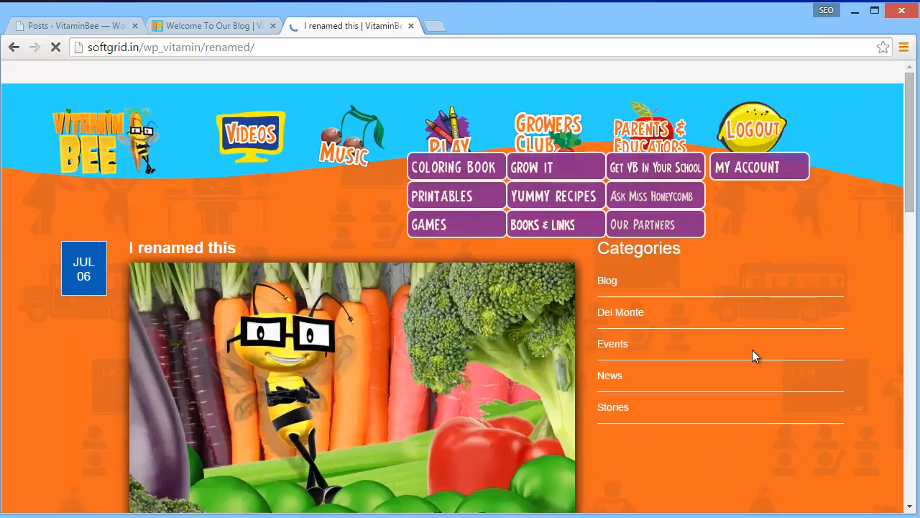
pyautogui.scroll(-3, 754, 358)
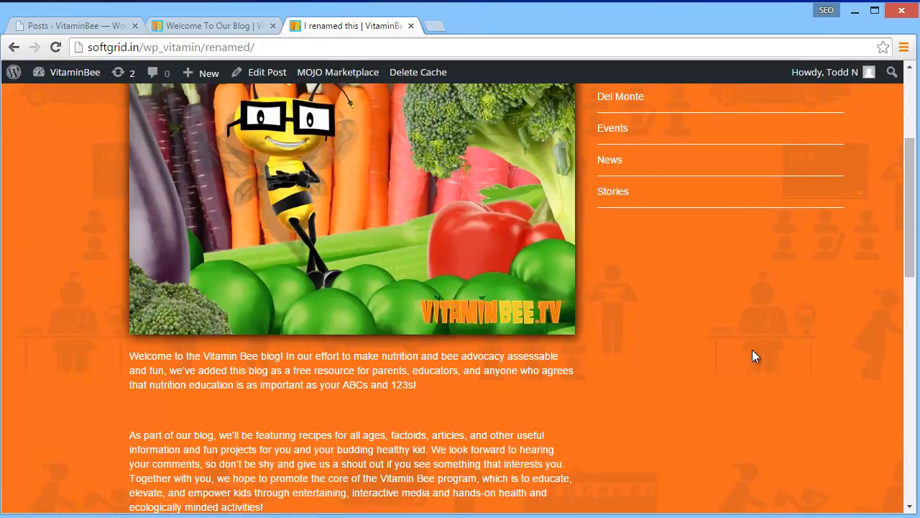
pyautogui.scroll(-2, 754, 356)
pyautogui.scroll(-3, 754, 356)
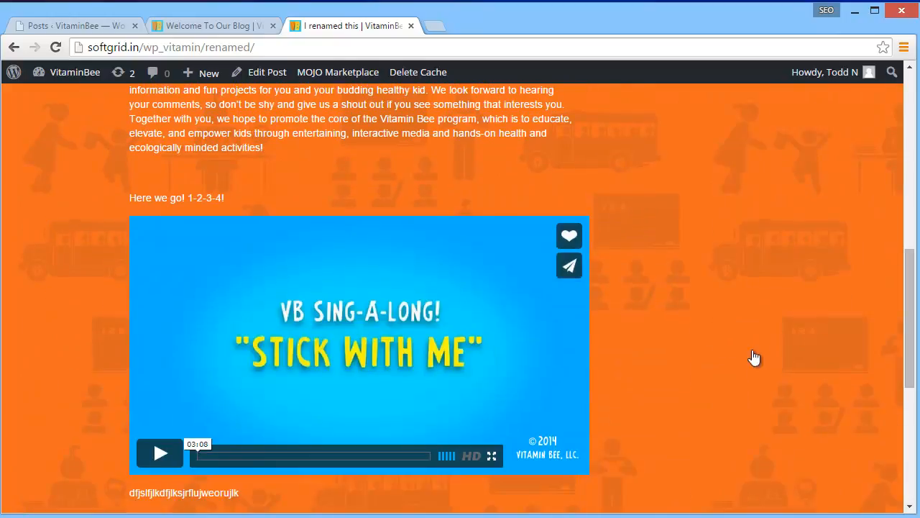
pyautogui.scroll(-3, 754, 356)
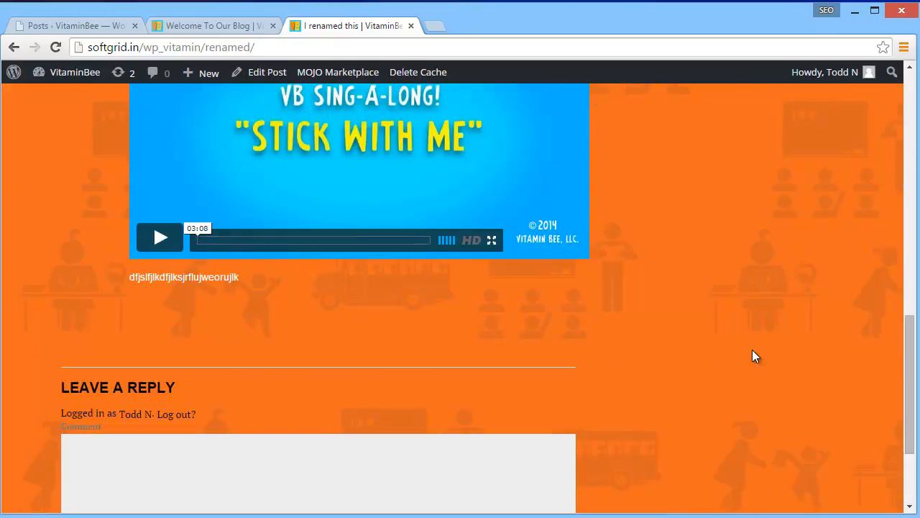
pyautogui.scroll(10, 754, 355)
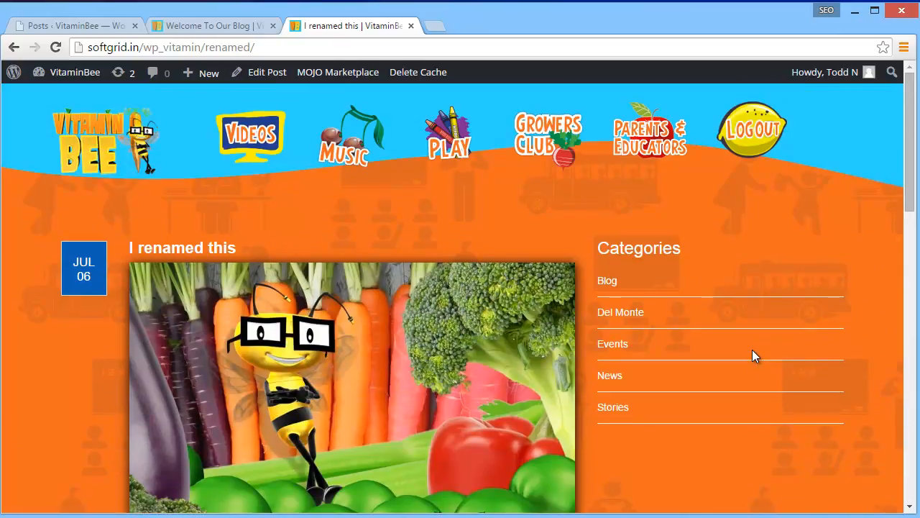